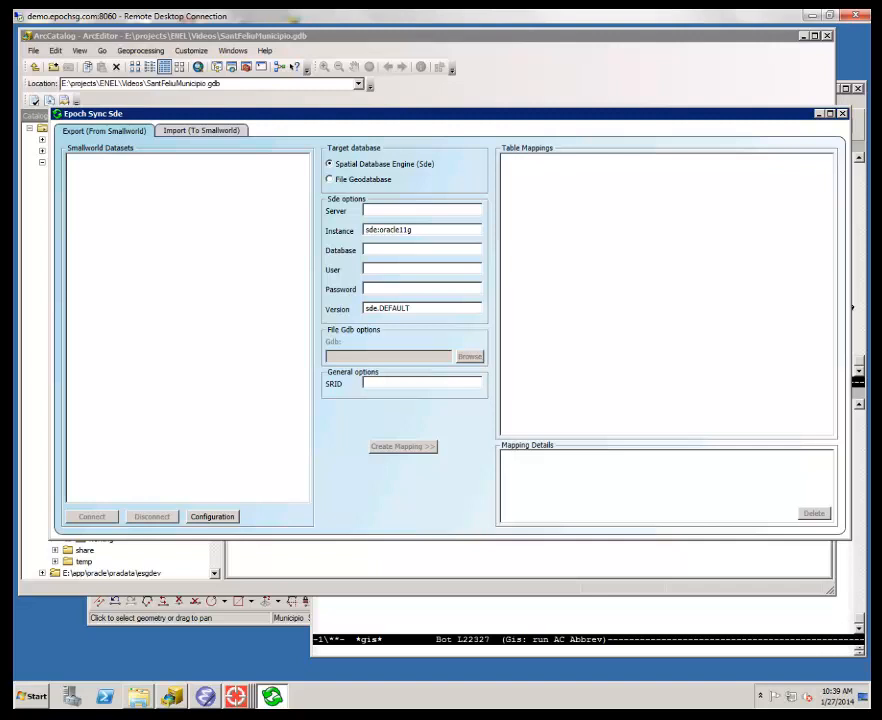
- View the Sant Feliu de Llobregat map in Smallworld and the contents of SantFeliuMunicipio.gdb in ArcCatalog
click(235, 696)
click(244, 650)
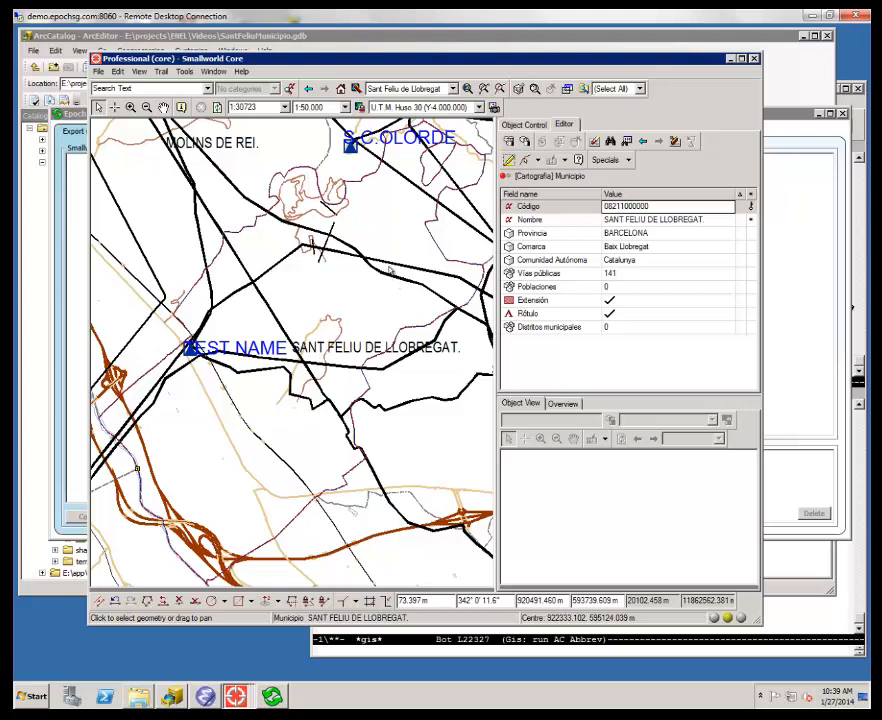
click(173, 697)
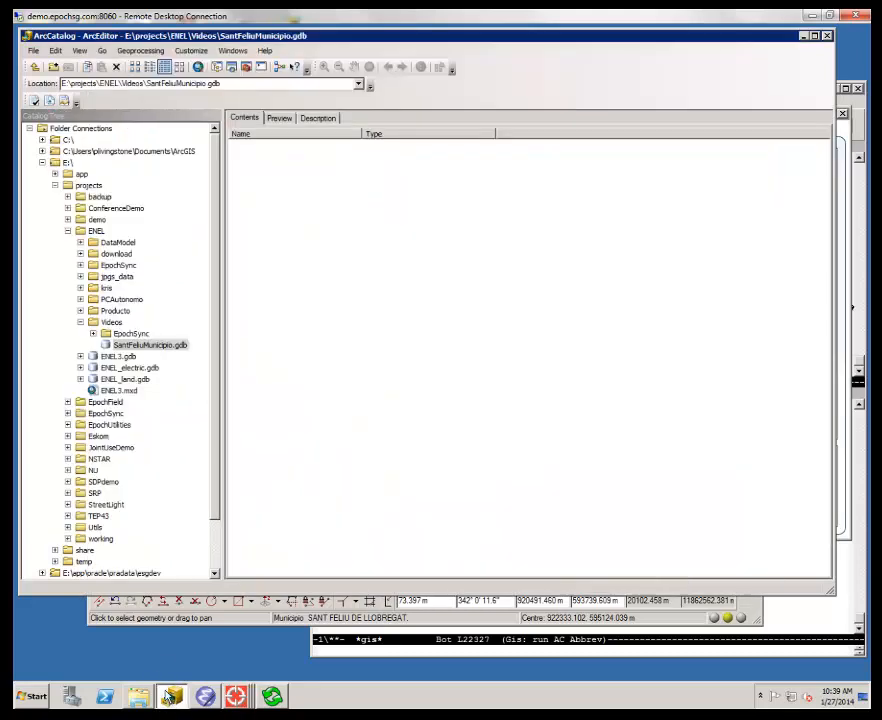
click(123, 345)
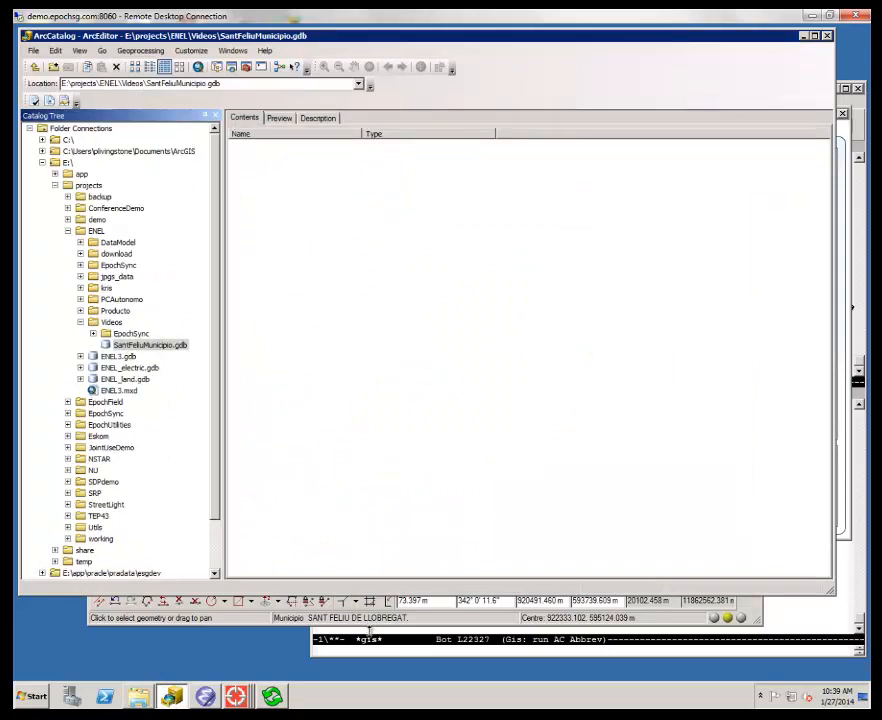
- Switch to Epoch Sync Sde and target the file geodatabase E:\projects\ENEL\Videos\SantFeliuMunicipio.gdb with SRID 23030
click(272, 697)
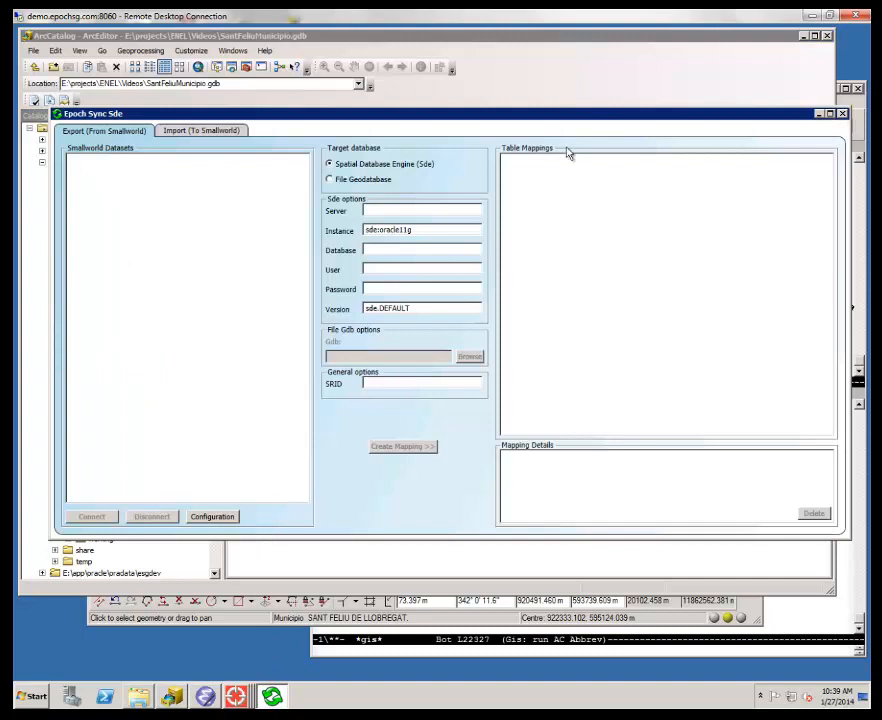
click(377, 182)
click(478, 358)
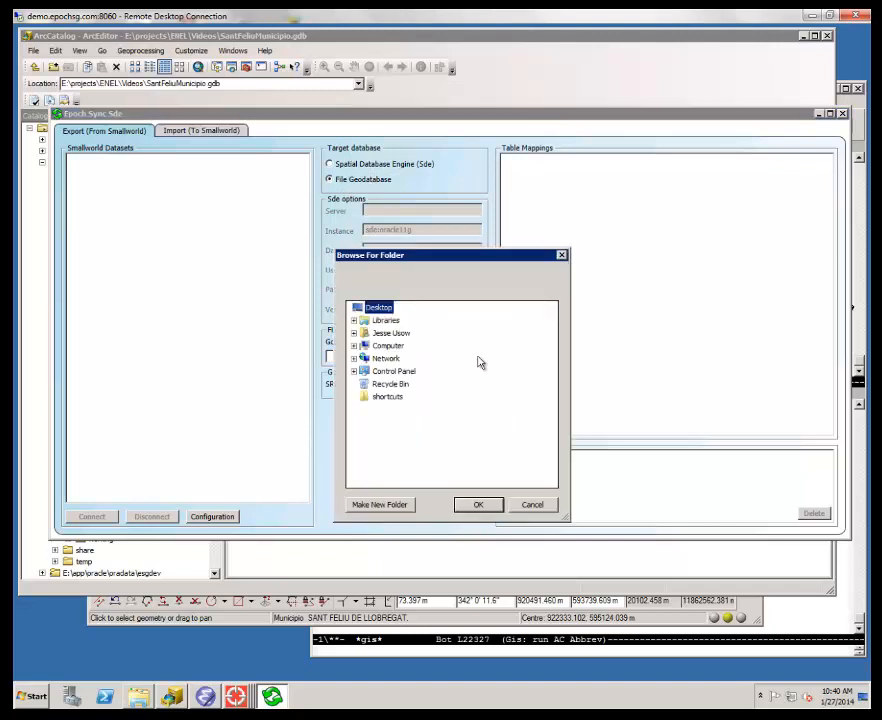
click(353, 345)
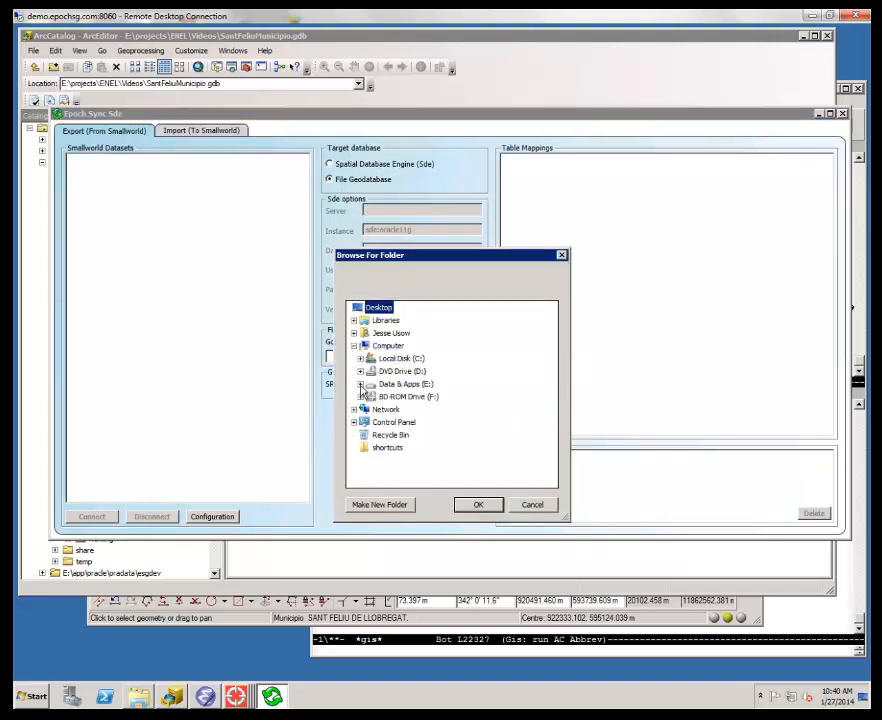
click(360, 384)
click(367, 410)
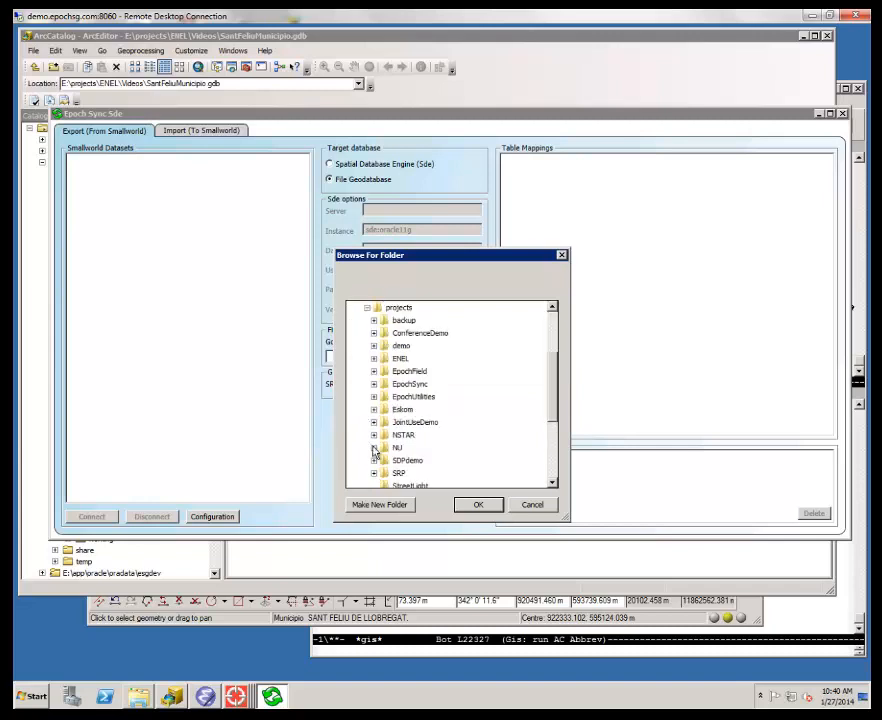
click(373, 357)
click(380, 472)
click(440, 460)
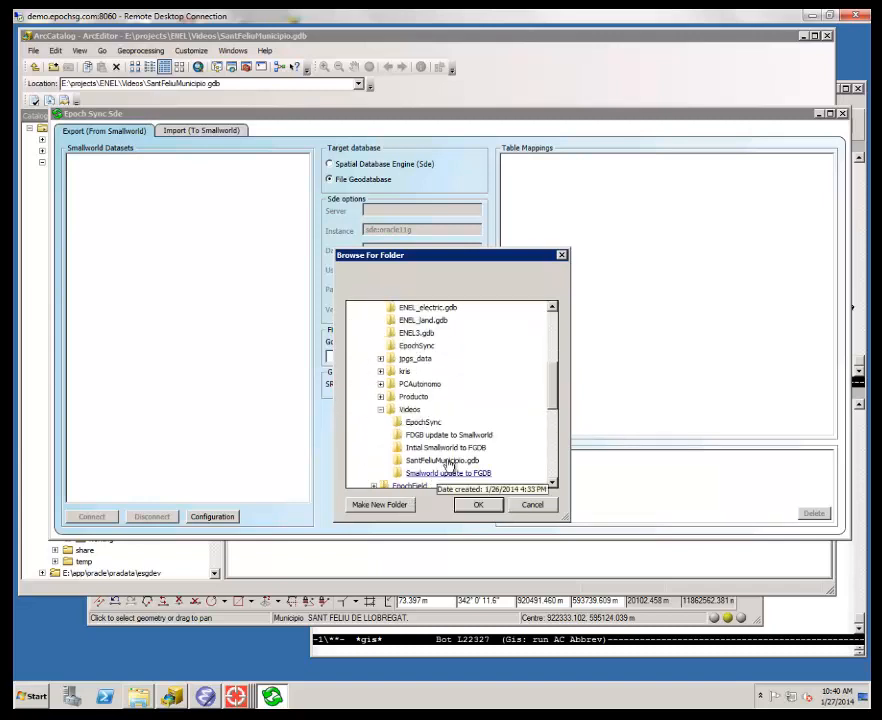
click(476, 505)
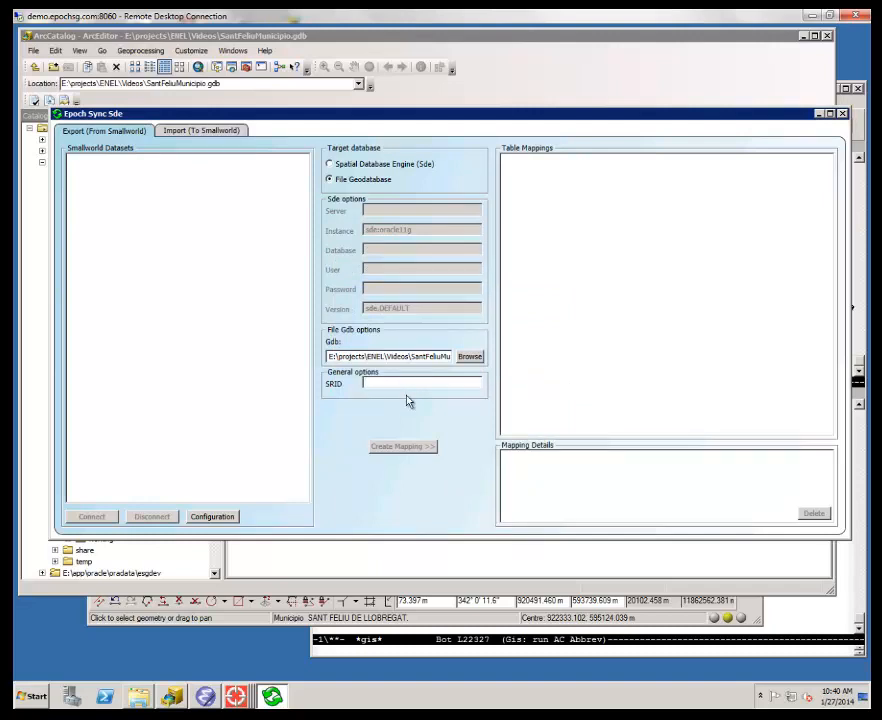
text(23030)
- Configure the Smallworld connection with server localhost, service epoch_sync and port 3000, test it, and connect
click(234, 517)
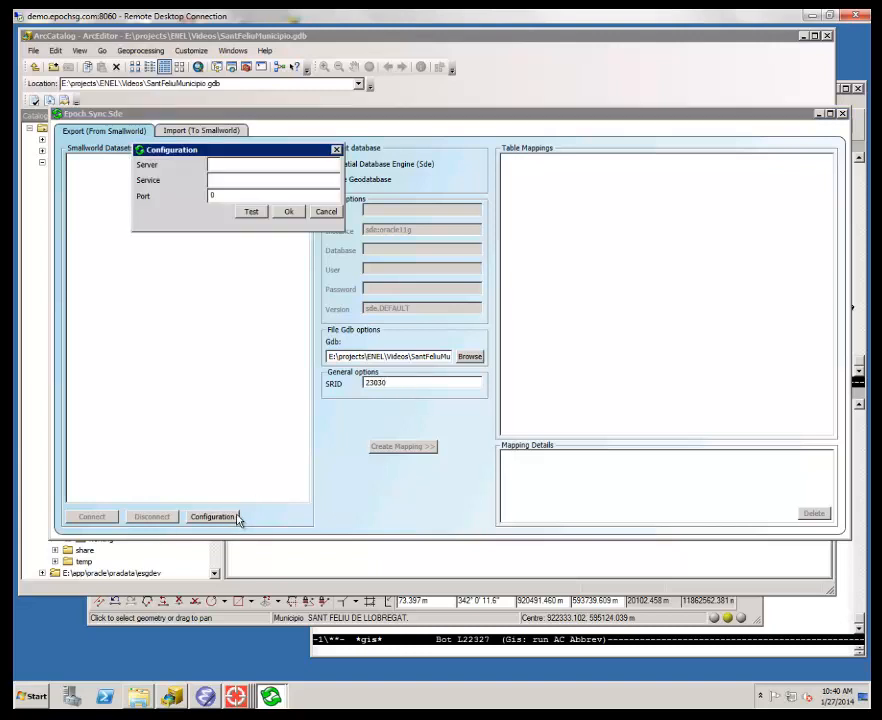
drag(190, 151, 384, 244)
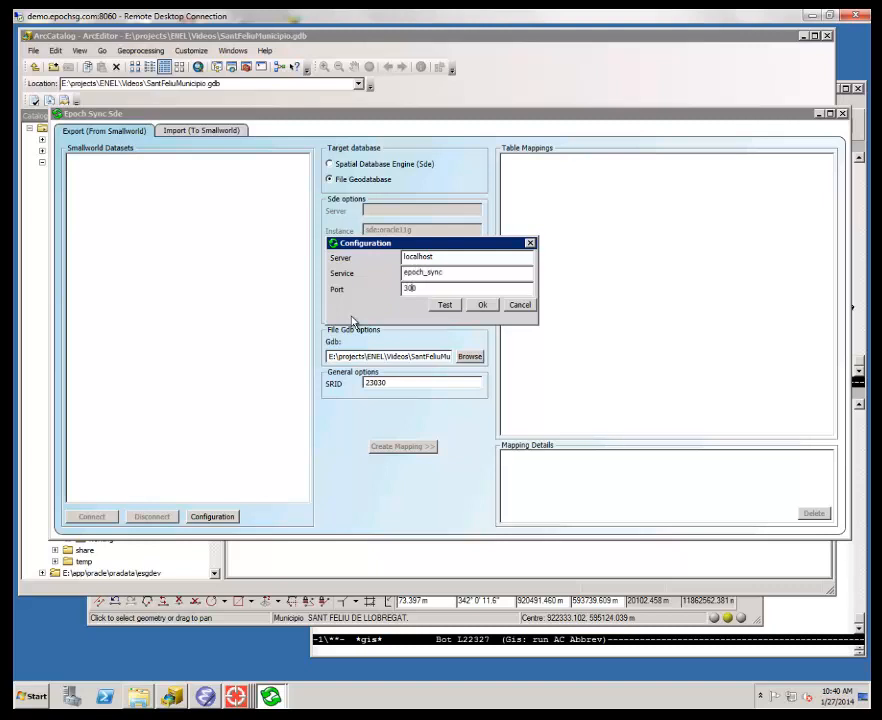
click(453, 307)
click(462, 392)
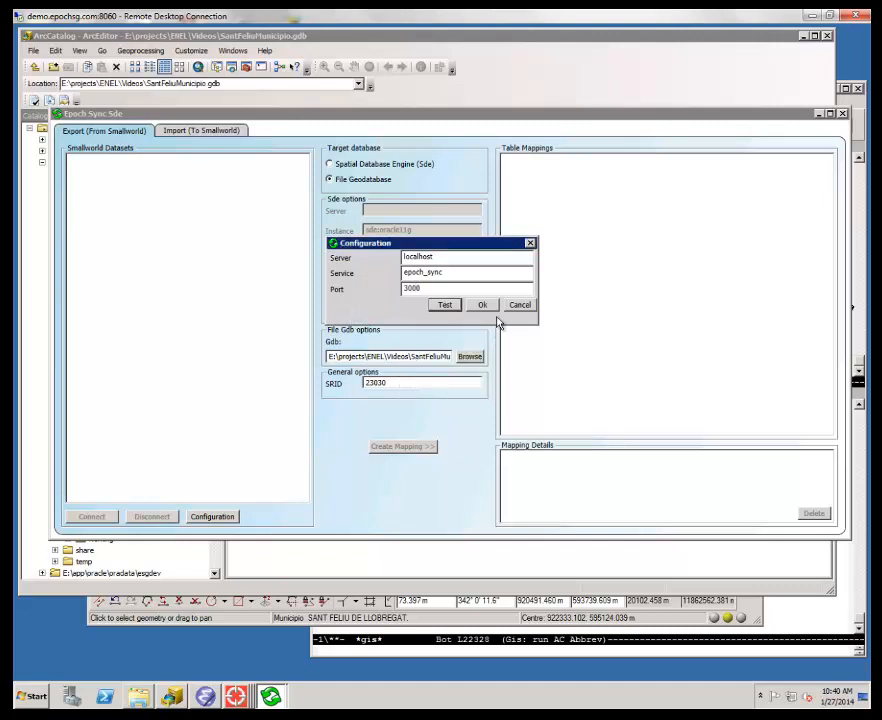
click(484, 306)
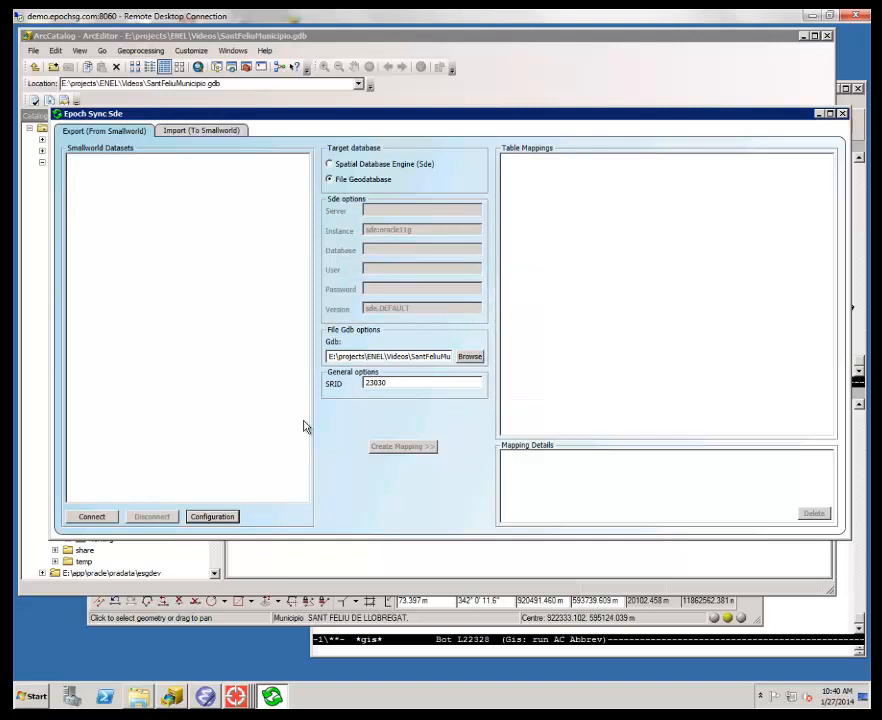
click(96, 517)
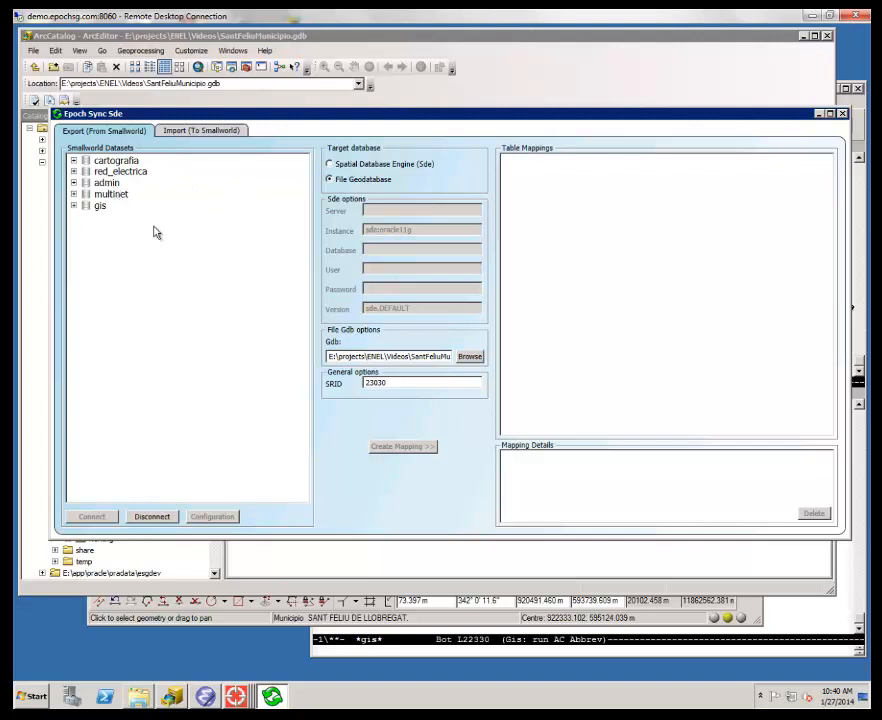
- Create a mapping for the r_acometida table of the red_electrica dataset
click(74, 172)
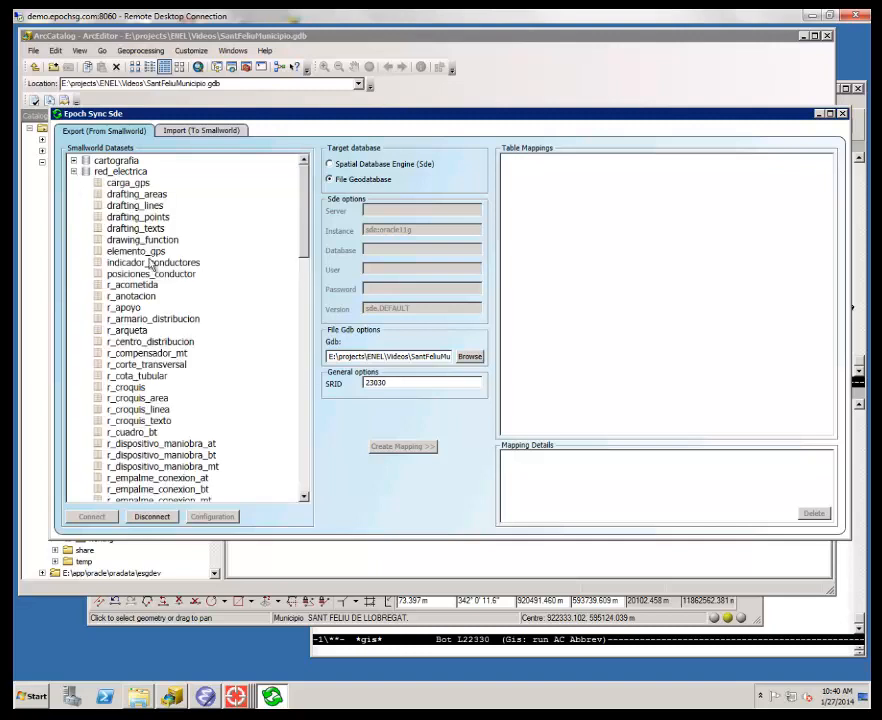
click(140, 287)
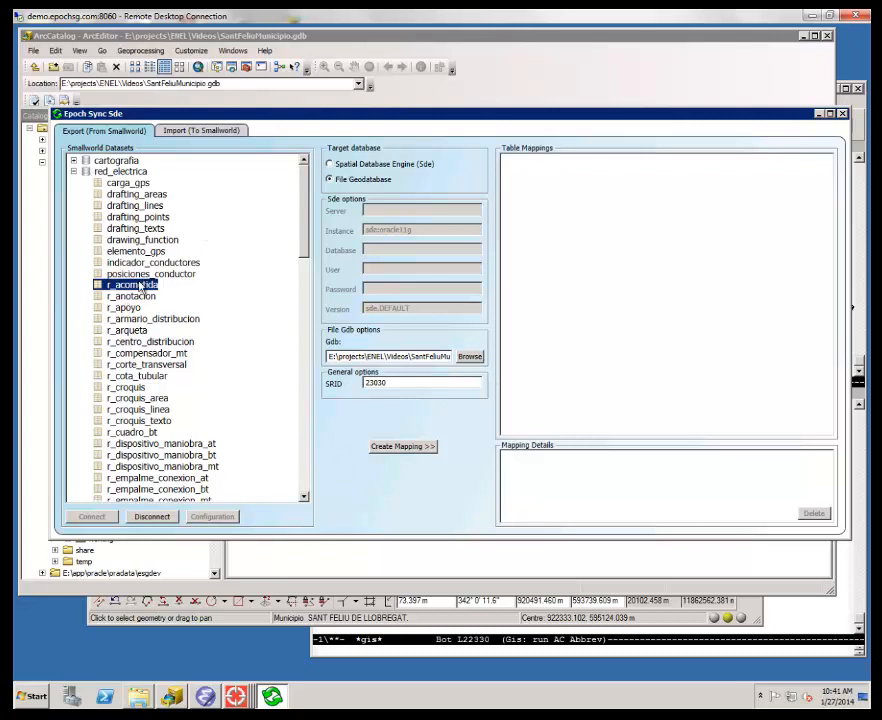
click(398, 449)
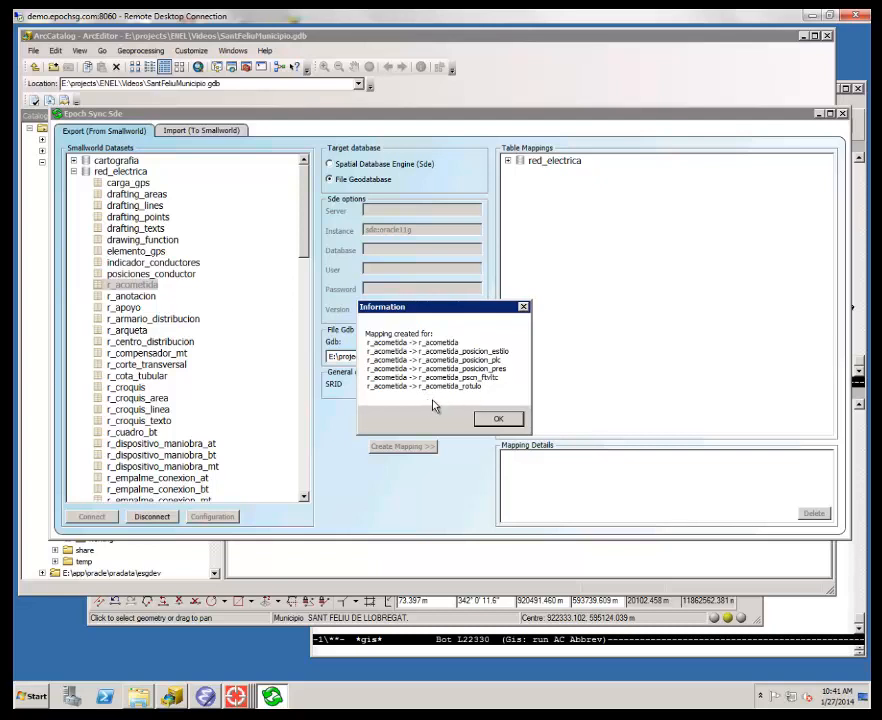
click(509, 420)
- Delete the r_acometida_posicion_plc and r_acometida_rotulo table mappings under red_electrica
click(507, 160)
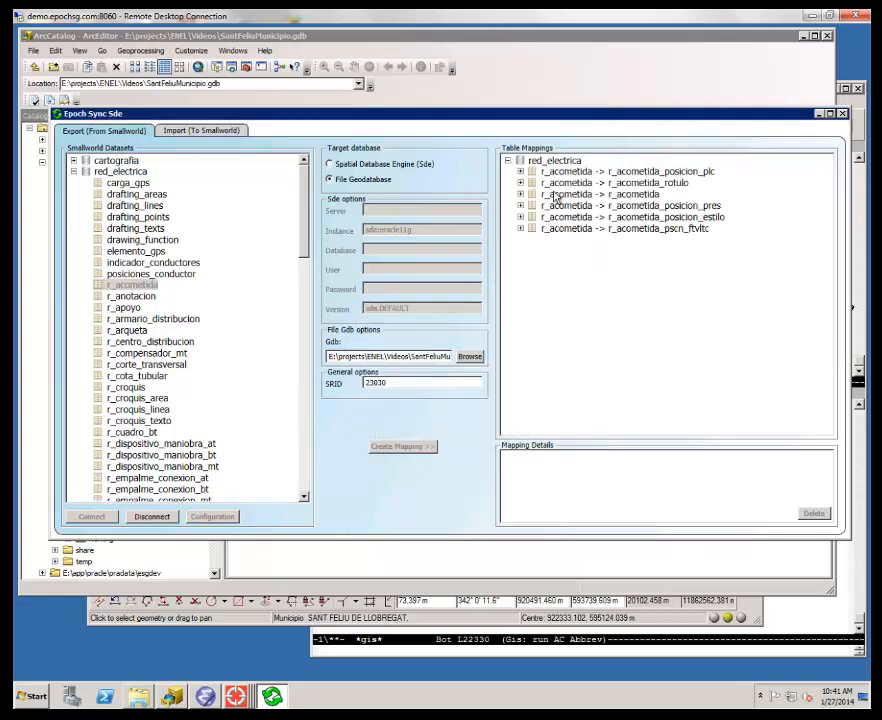
click(621, 175)
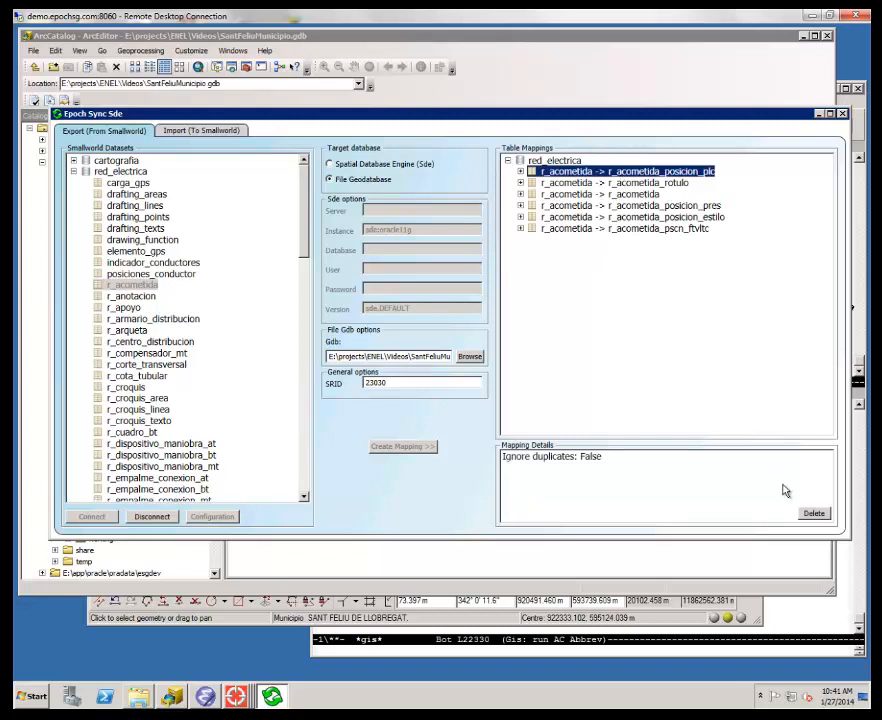
click(810, 513)
click(466, 401)
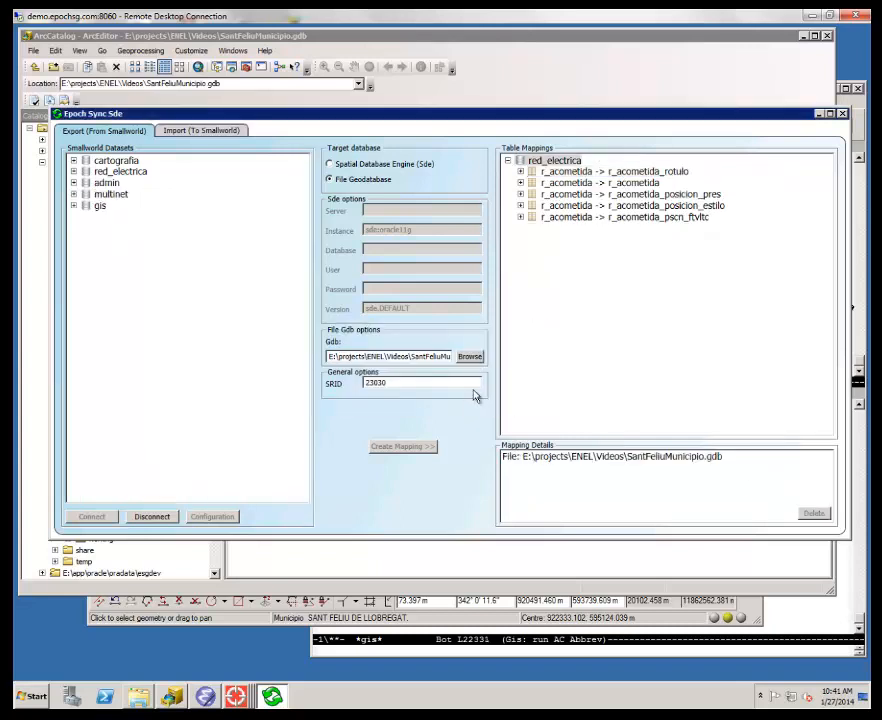
click(660, 172)
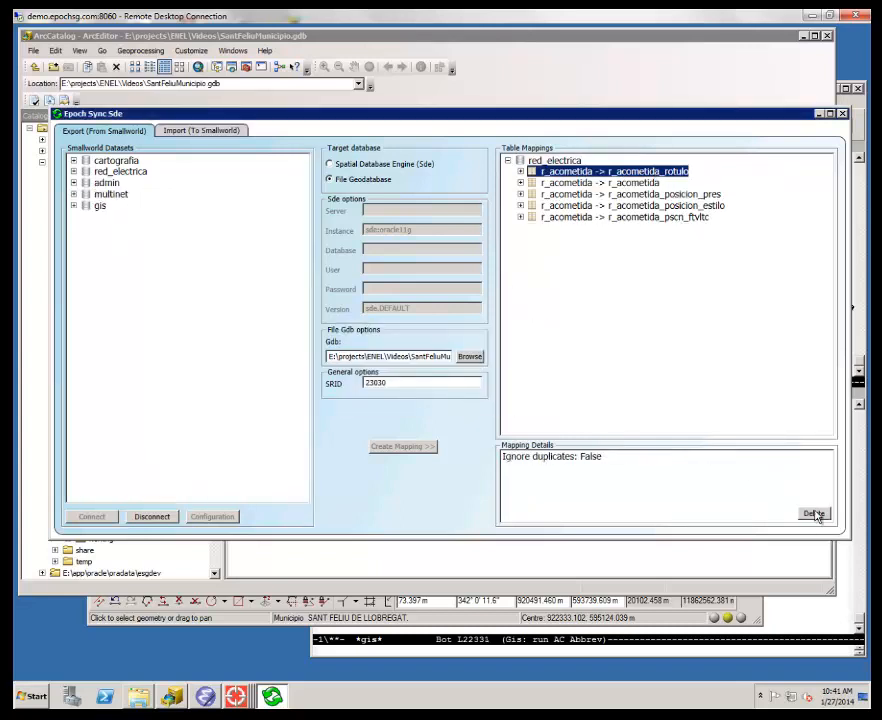
click(812, 514)
click(492, 393)
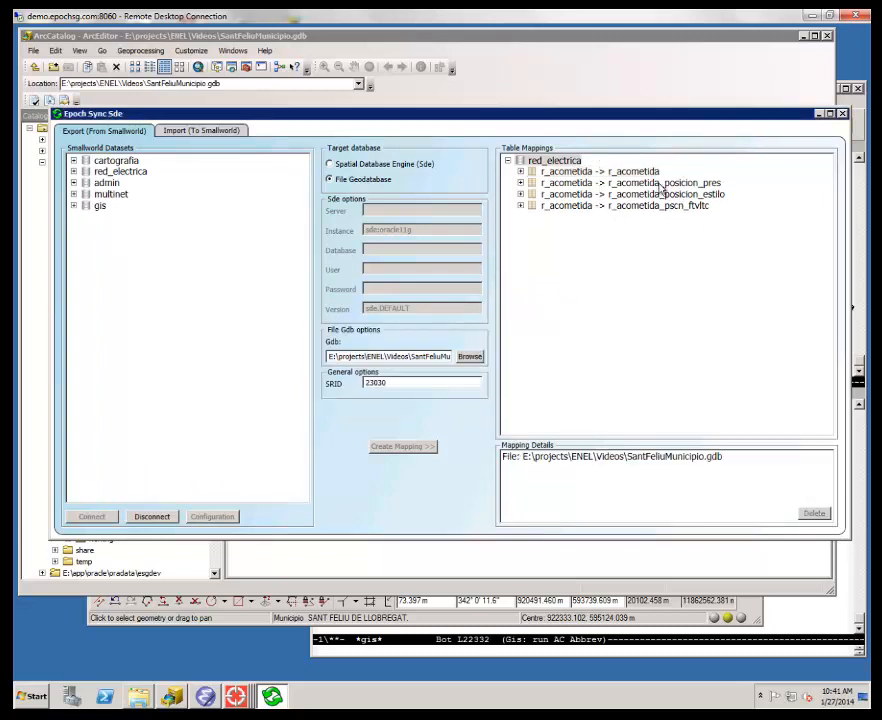
- Delete the r_acometida_posicion_pres, r_acometida_posicion_estilo and r_acometida_pscn_ftvltc table mappings
click(620, 183)
click(812, 514)
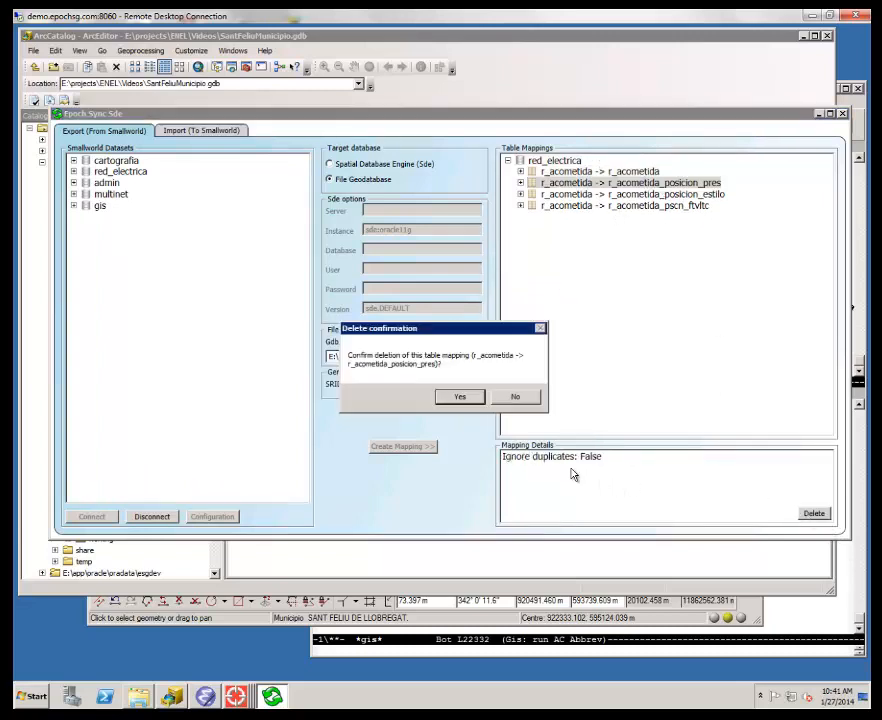
click(470, 398)
click(625, 183)
click(810, 515)
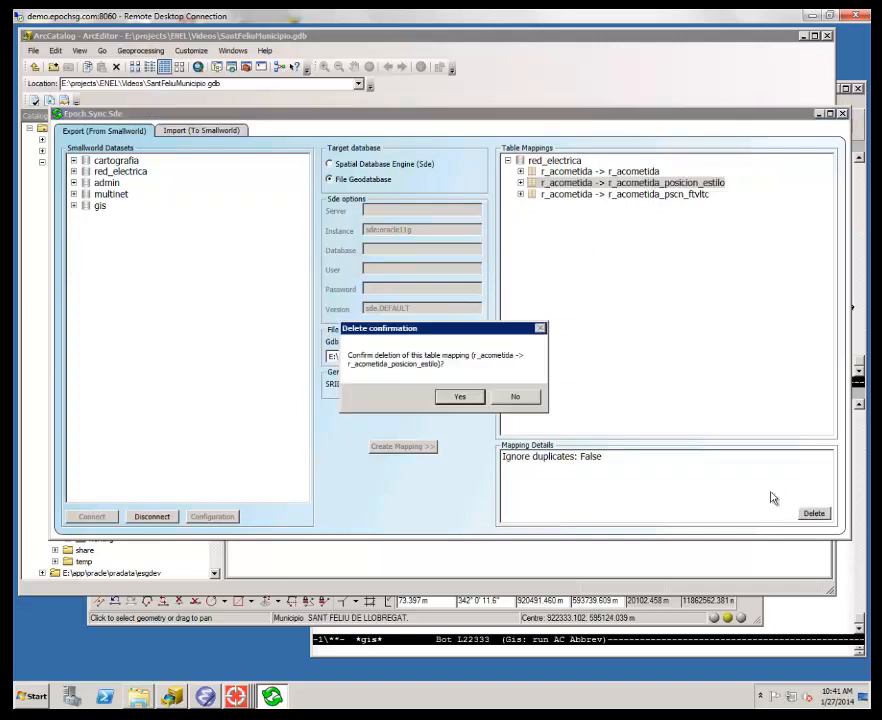
click(464, 398)
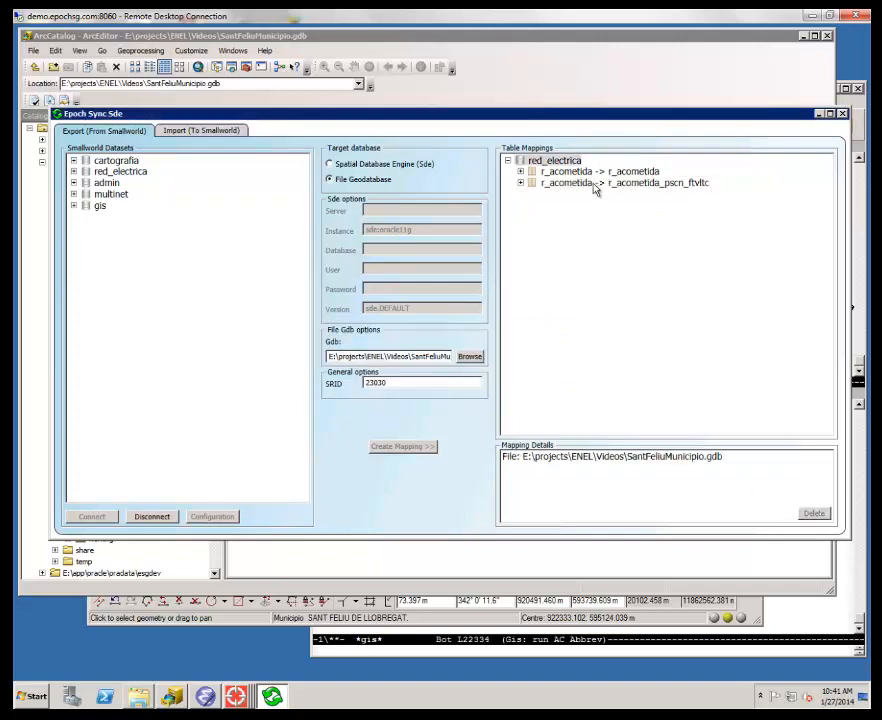
click(620, 183)
click(810, 513)
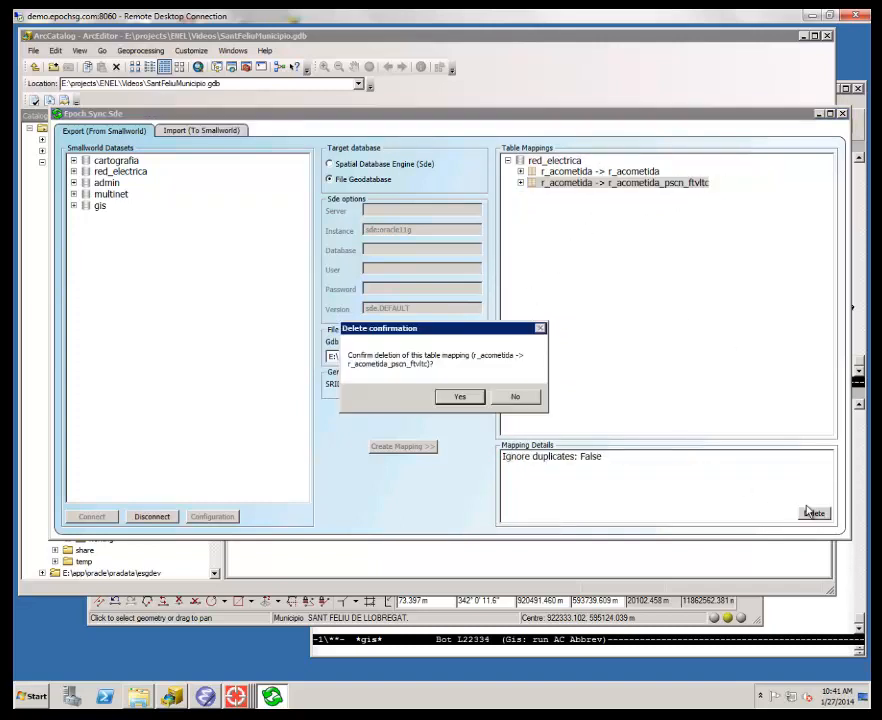
click(460, 397)
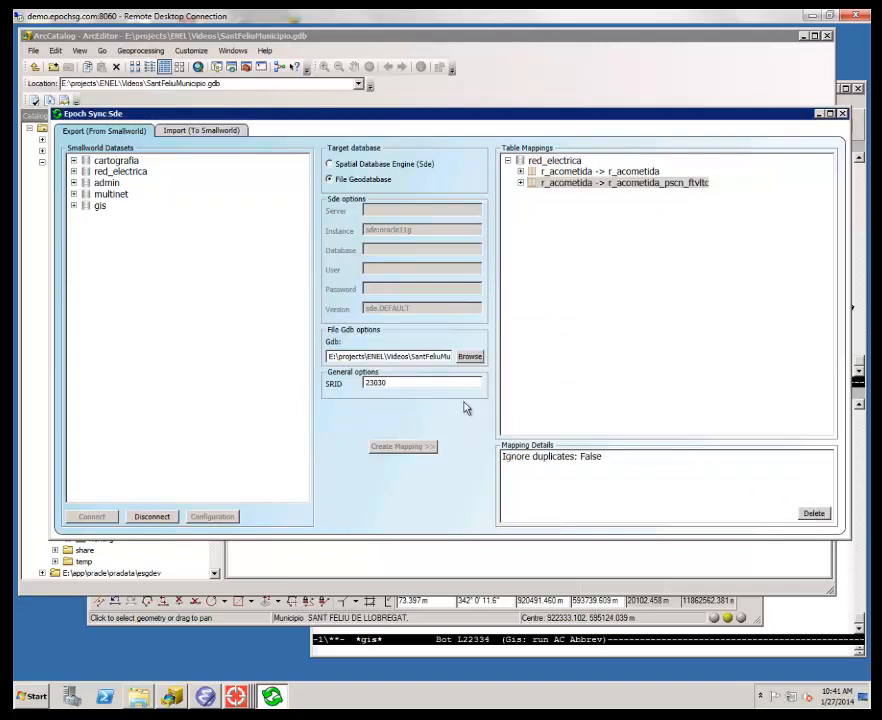
- Create a mapping for the r_estacion table of the red_electrica dataset
click(73, 171)
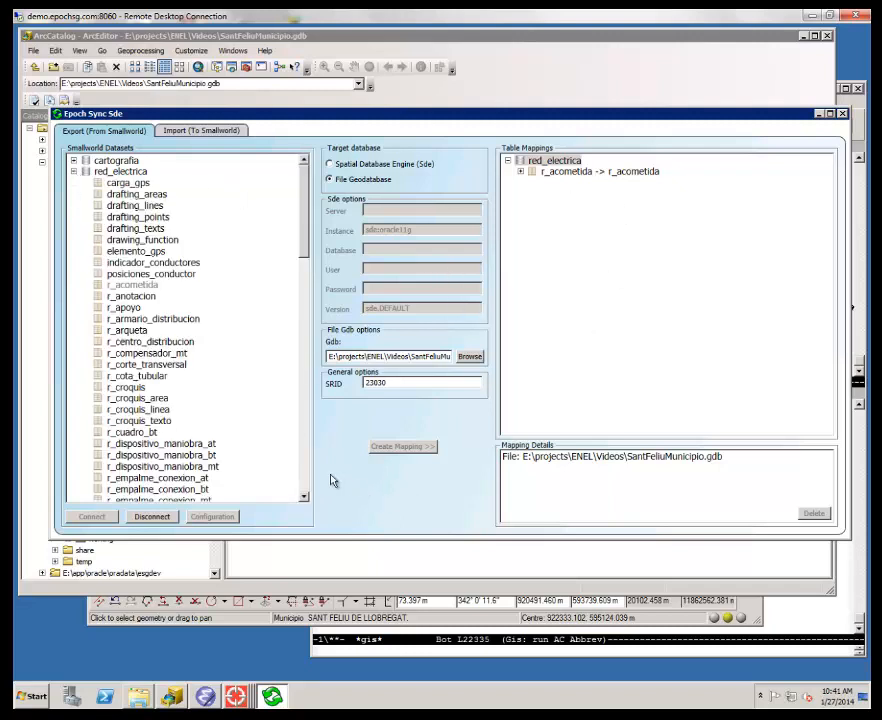
click(305, 475)
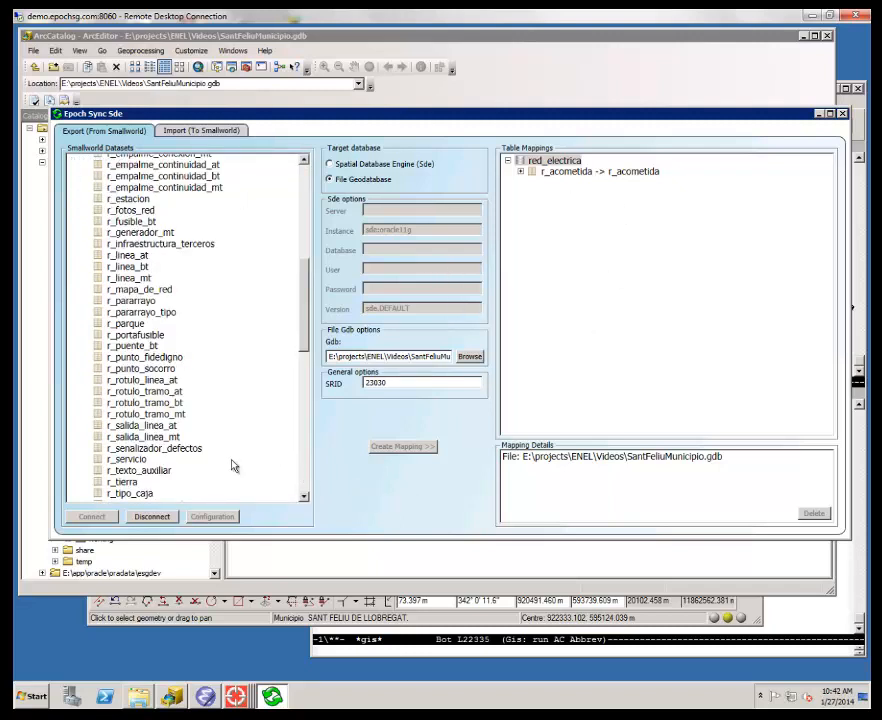
click(130, 199)
click(406, 449)
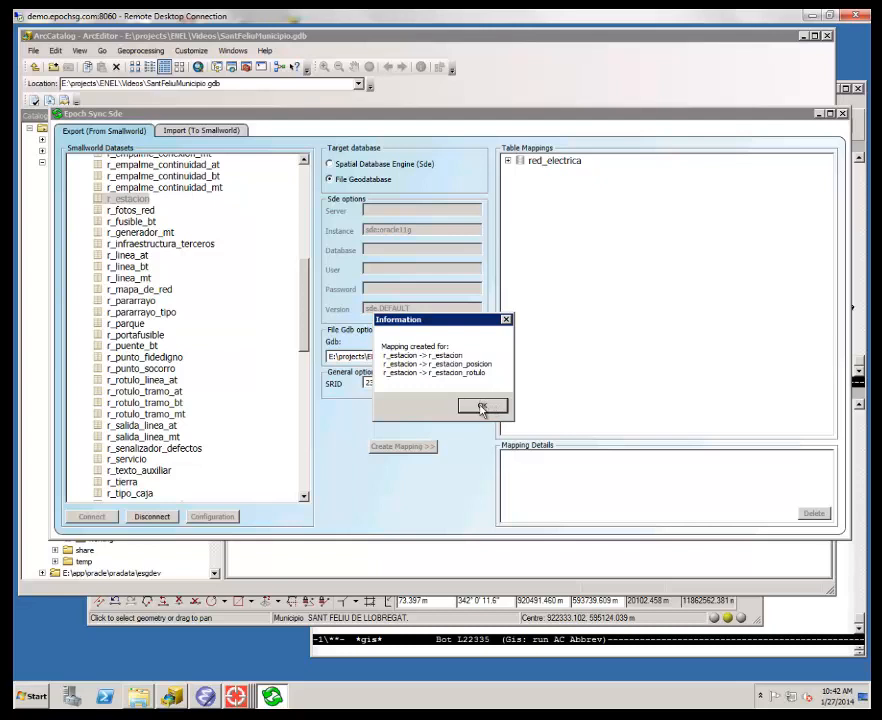
click(488, 405)
- Delete the r_estacion_posicion and r_estacion_rotulo table mappings under red_electrica
click(508, 161)
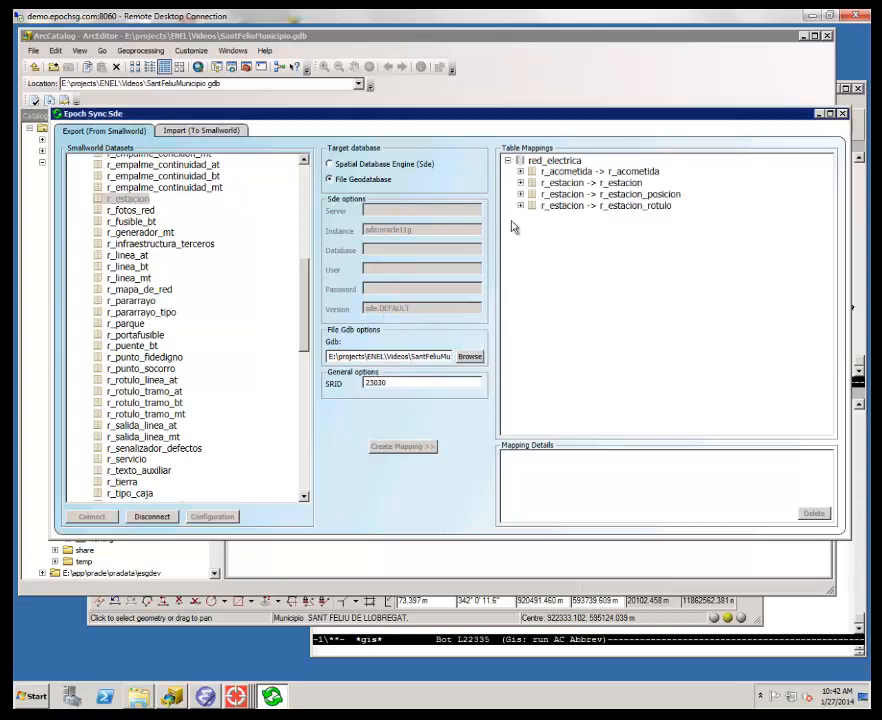
click(662, 195)
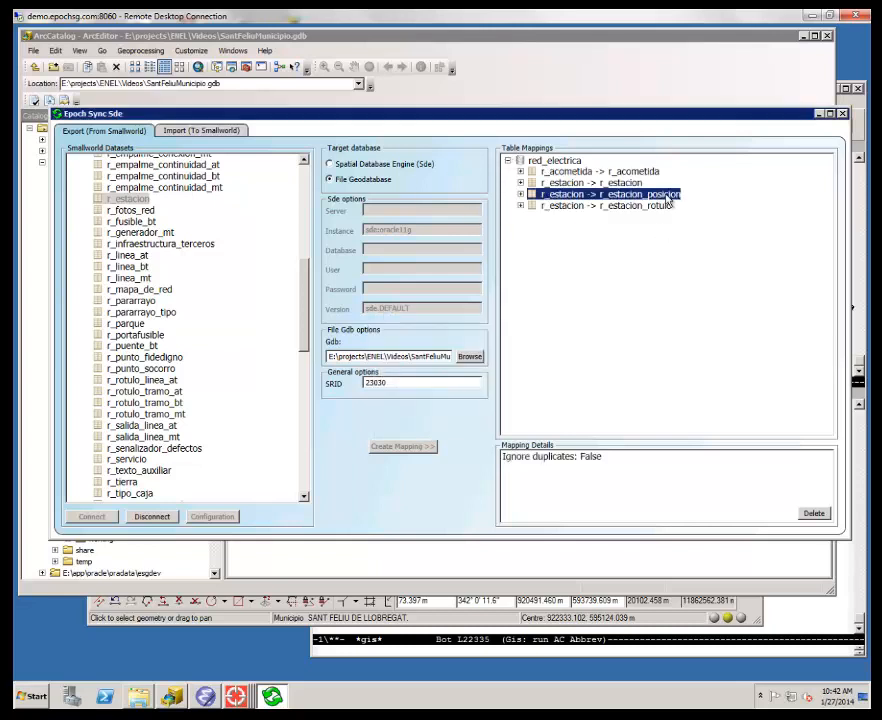
click(812, 513)
click(496, 393)
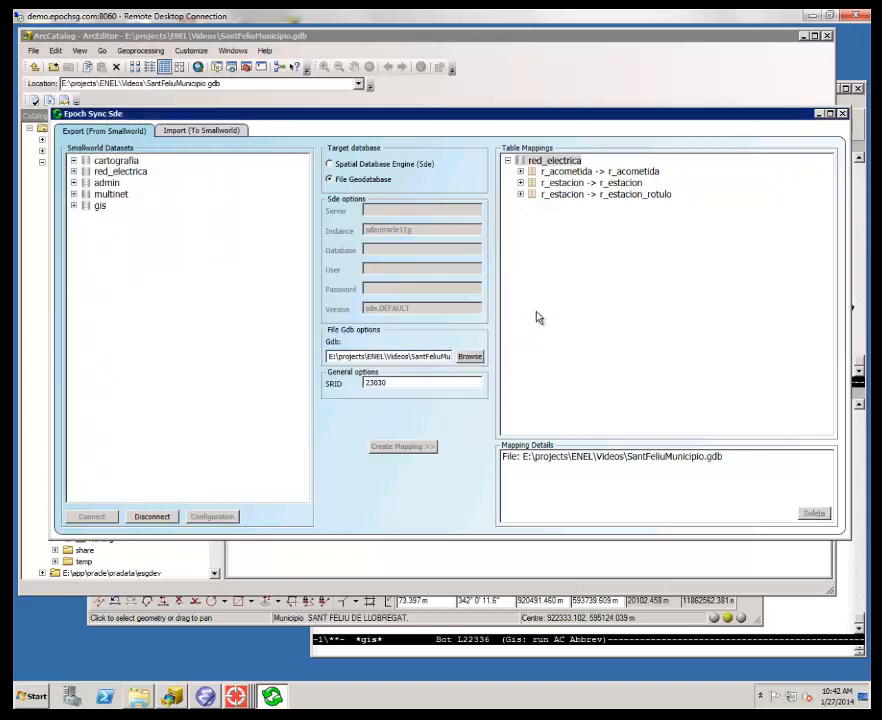
click(624, 196)
click(812, 513)
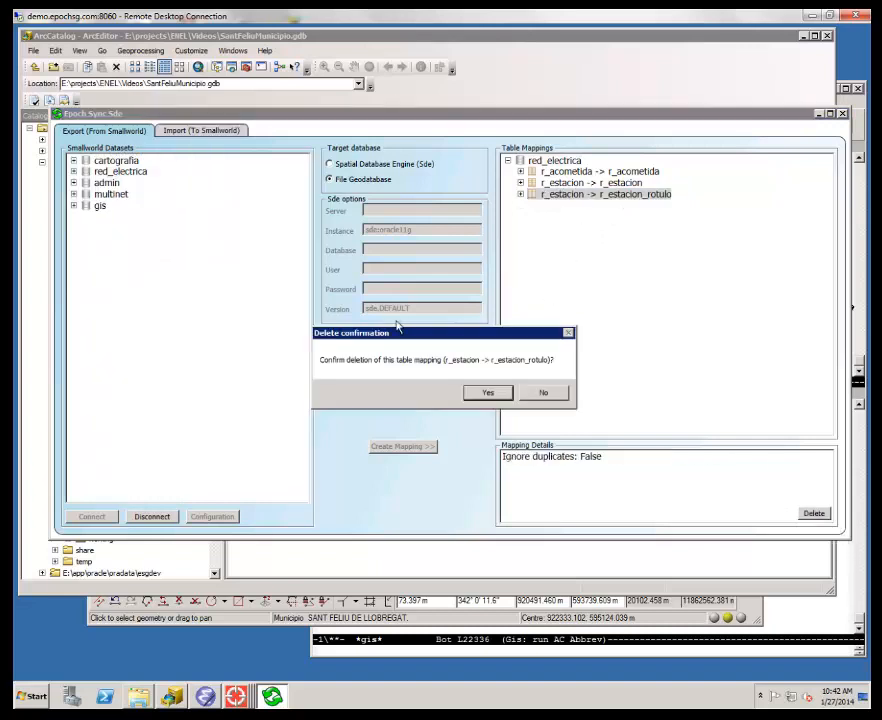
click(484, 394)
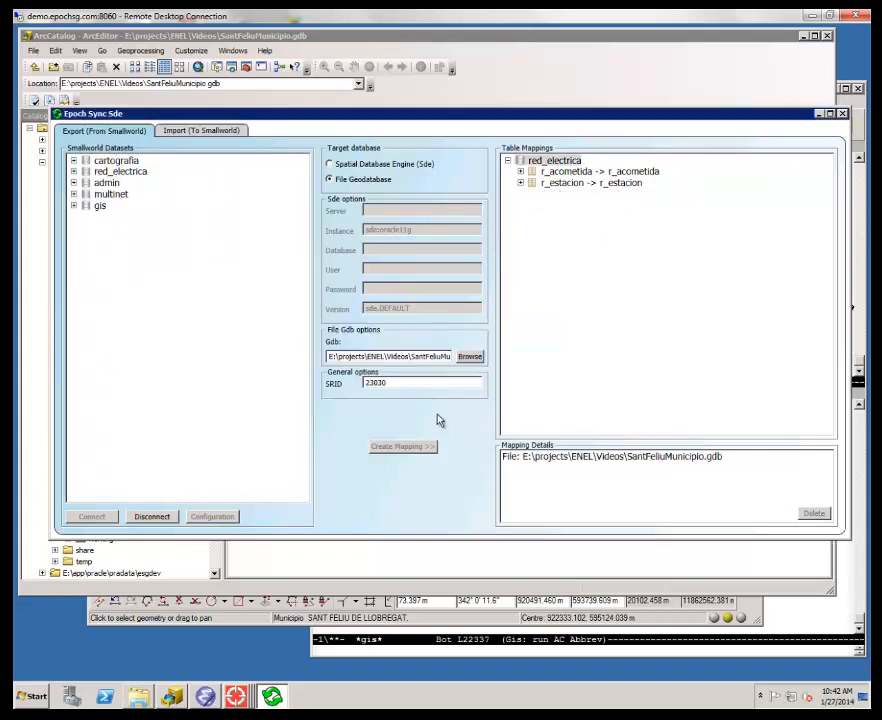
- Create a mapping for the r_tramo_bt table of the red_electrica dataset
click(74, 172)
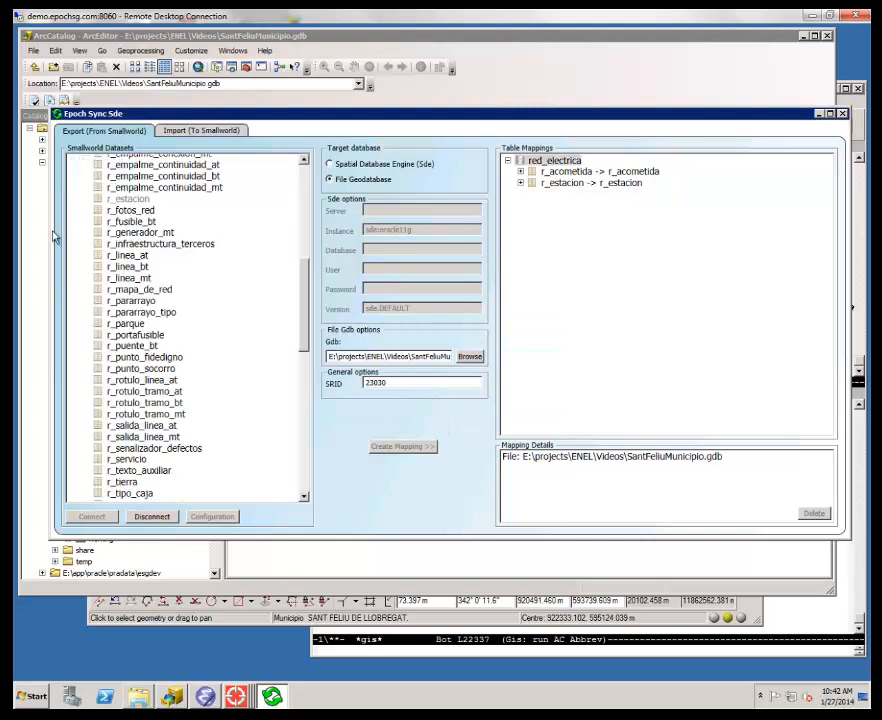
drag(305, 305, 307, 404)
click(130, 249)
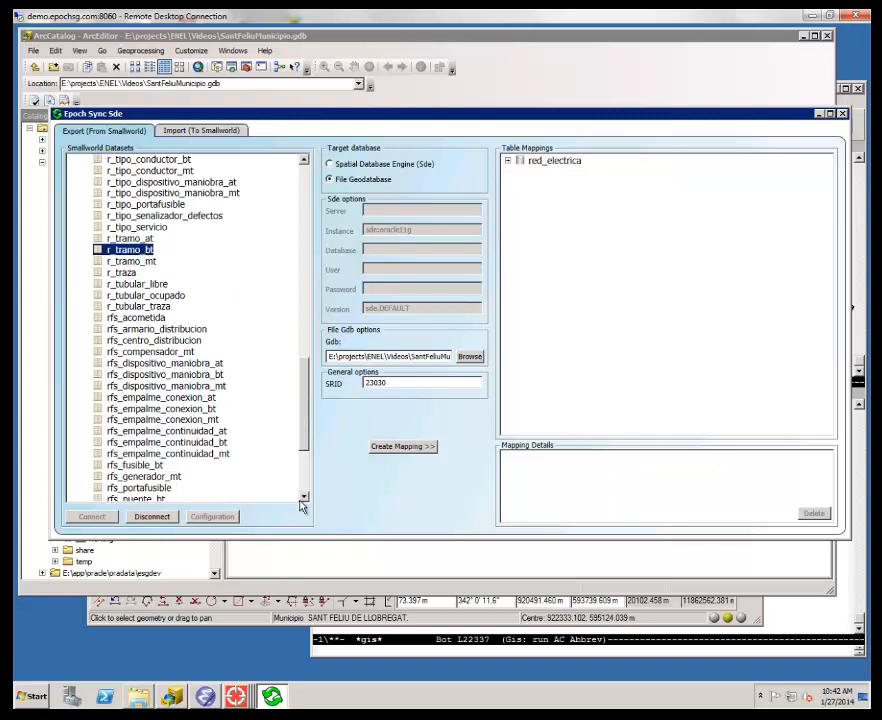
click(420, 447)
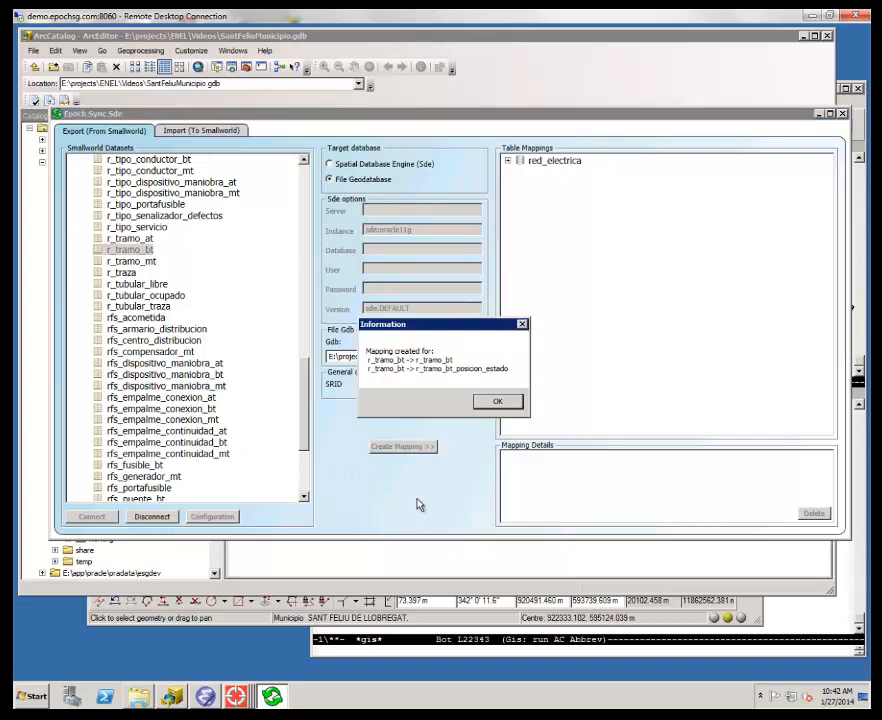
click(490, 402)
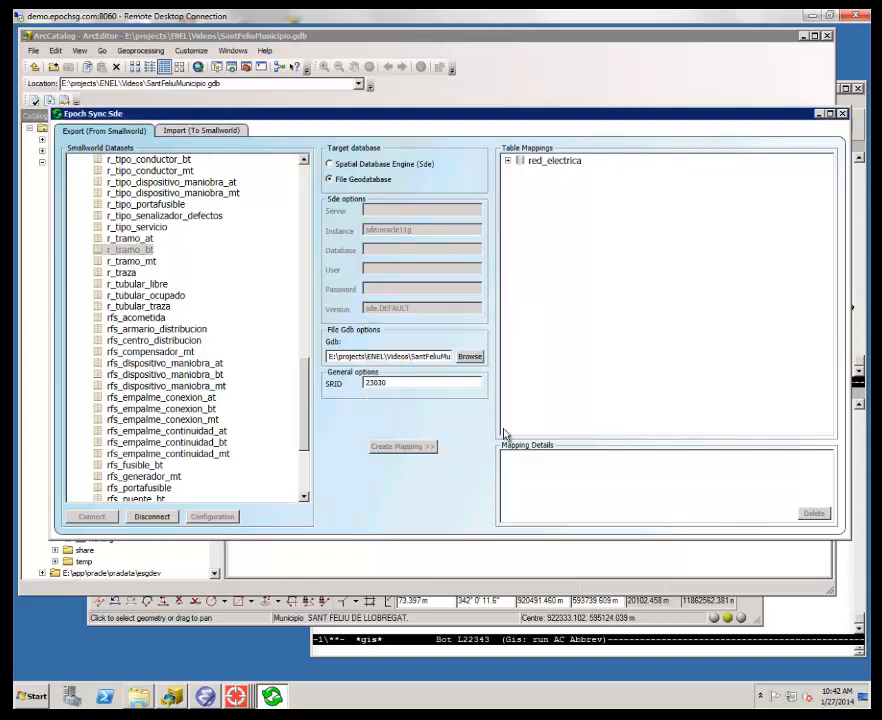
- Delete the r_tramo_bt_posicion_estado table mapping under red_electrica
click(508, 161)
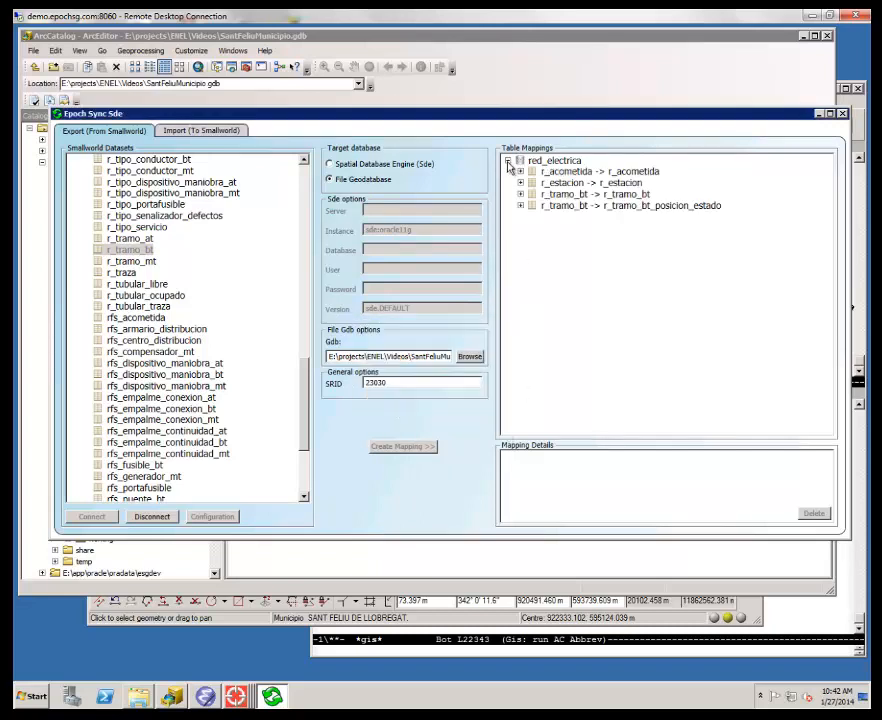
click(682, 206)
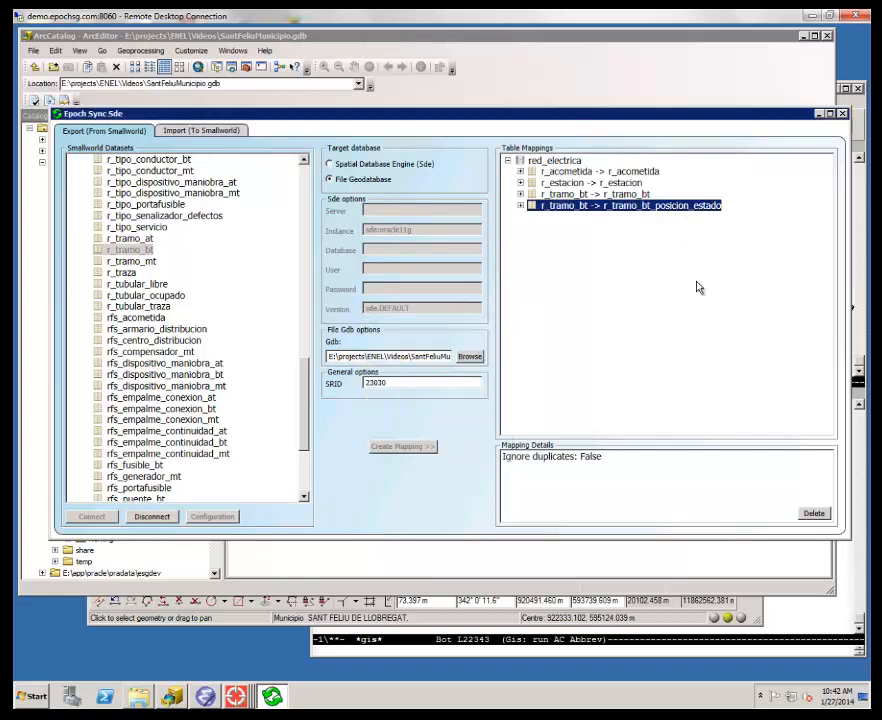
click(814, 513)
click(459, 397)
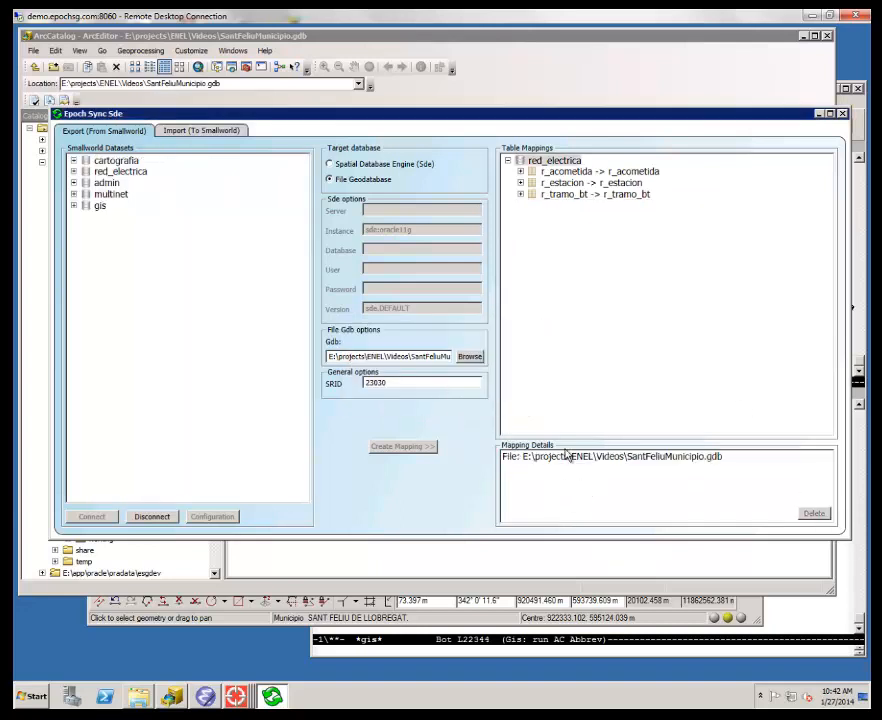
- Switch to ArcCatalog and examine the feature classes inside SantFeliuMunicipio.gdb
click(820, 116)
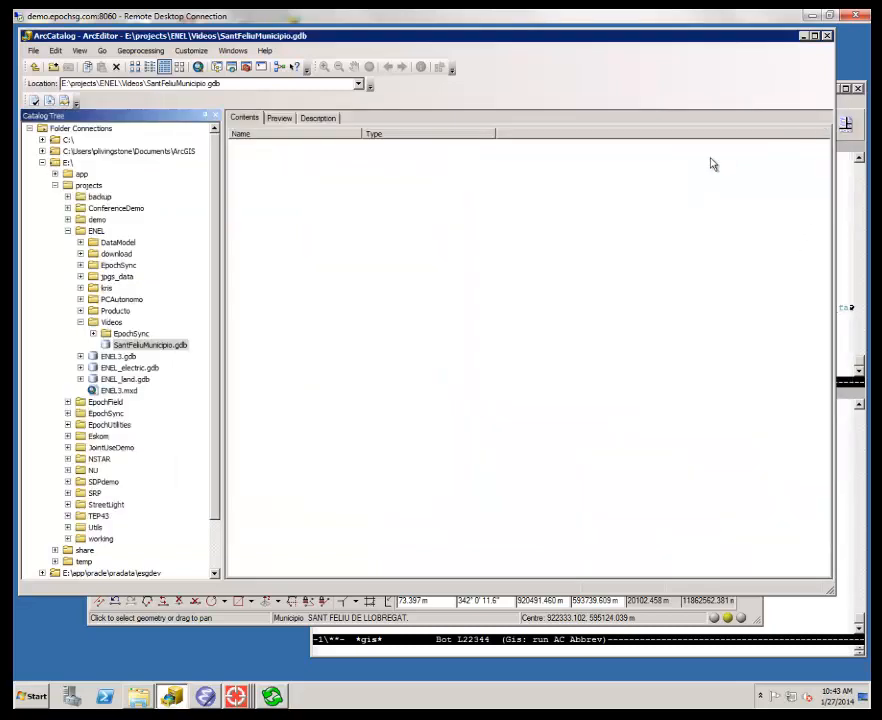
click(148, 346)
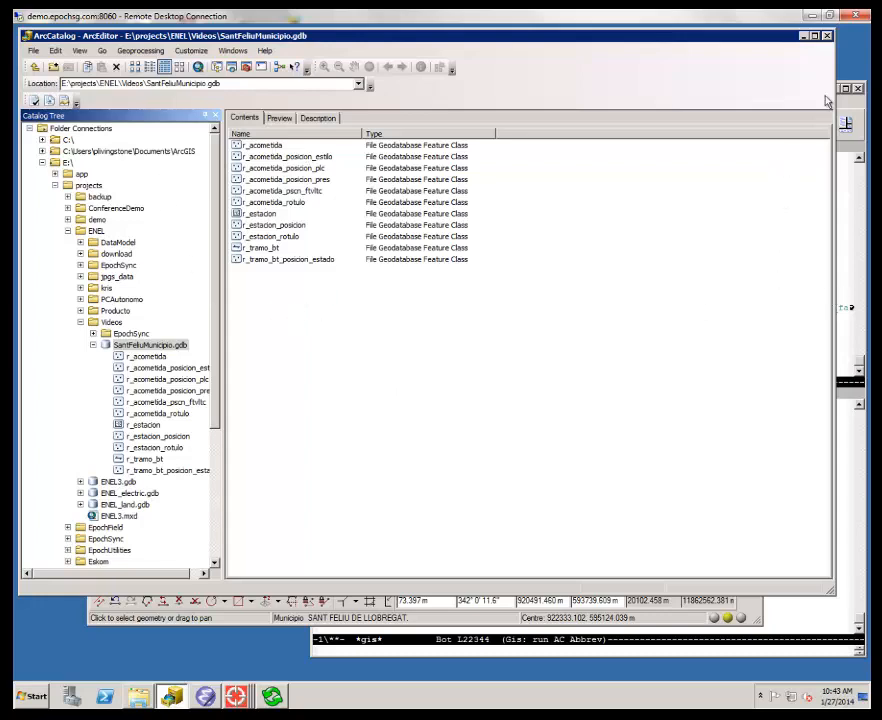
click(804, 37)
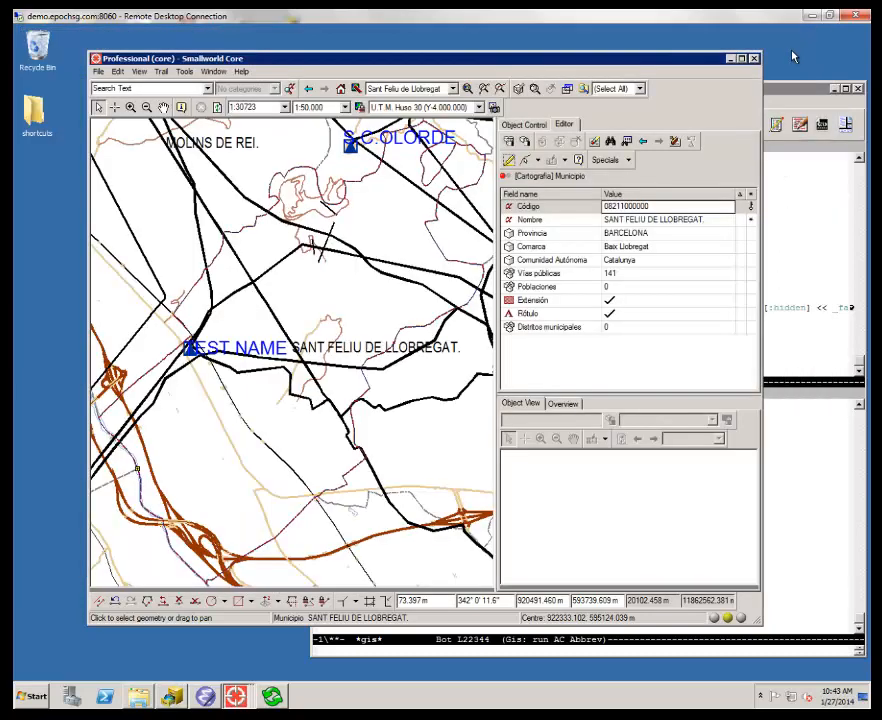
- Minimise the remaining open windows and open the "Intial Smallworld to FGDB" folder under Videos in Windows Explorer
click(729, 64)
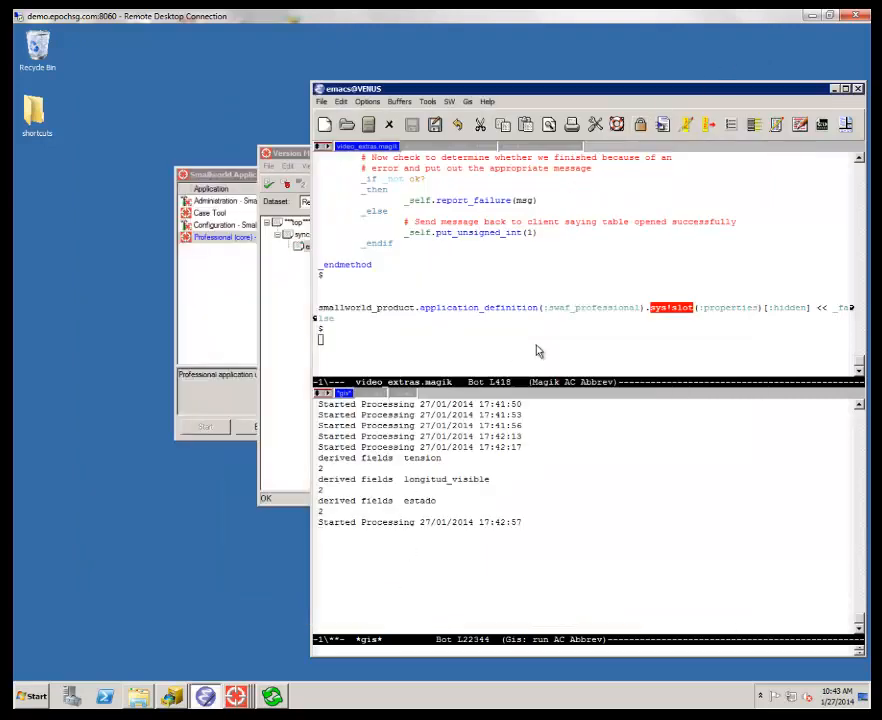
click(836, 90)
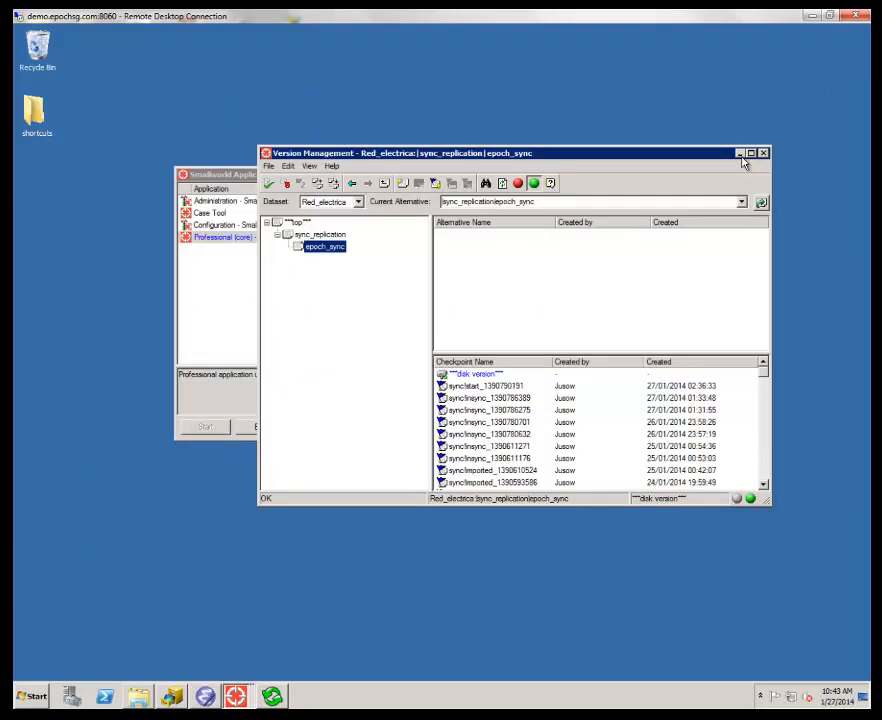
click(740, 153)
click(371, 176)
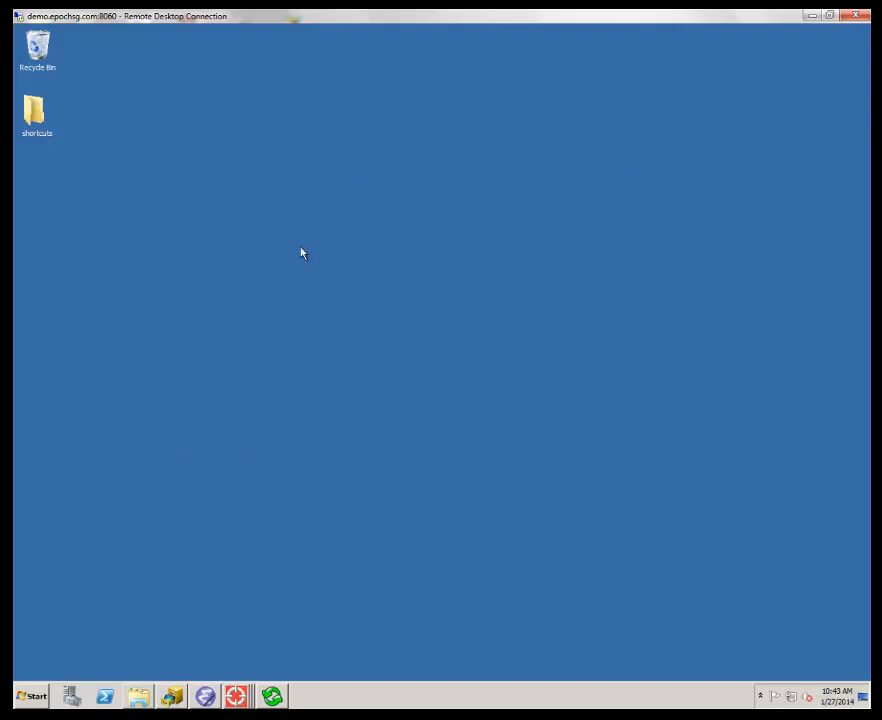
click(147, 699)
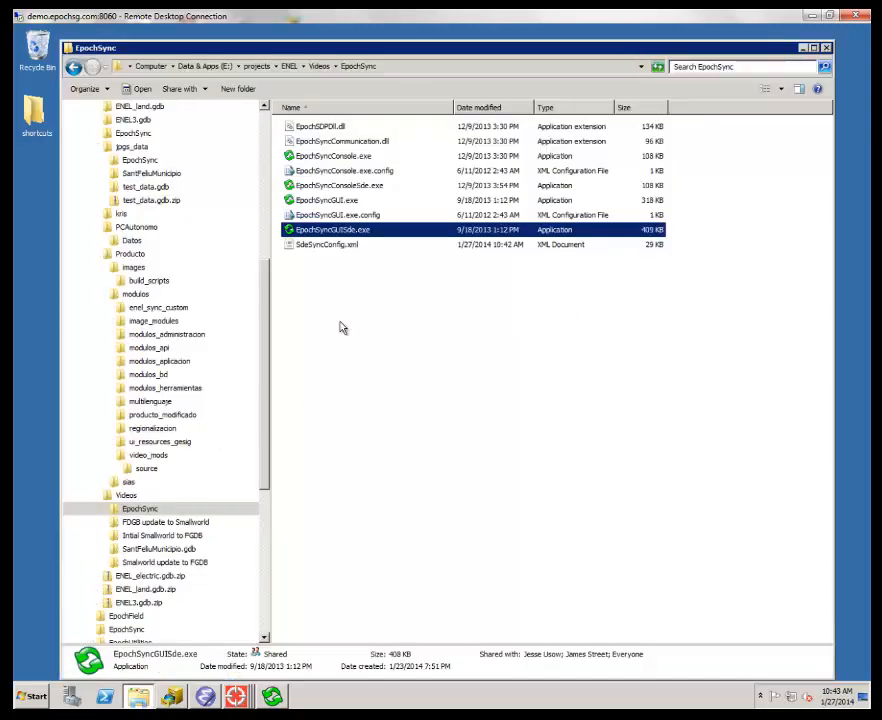
click(162, 537)
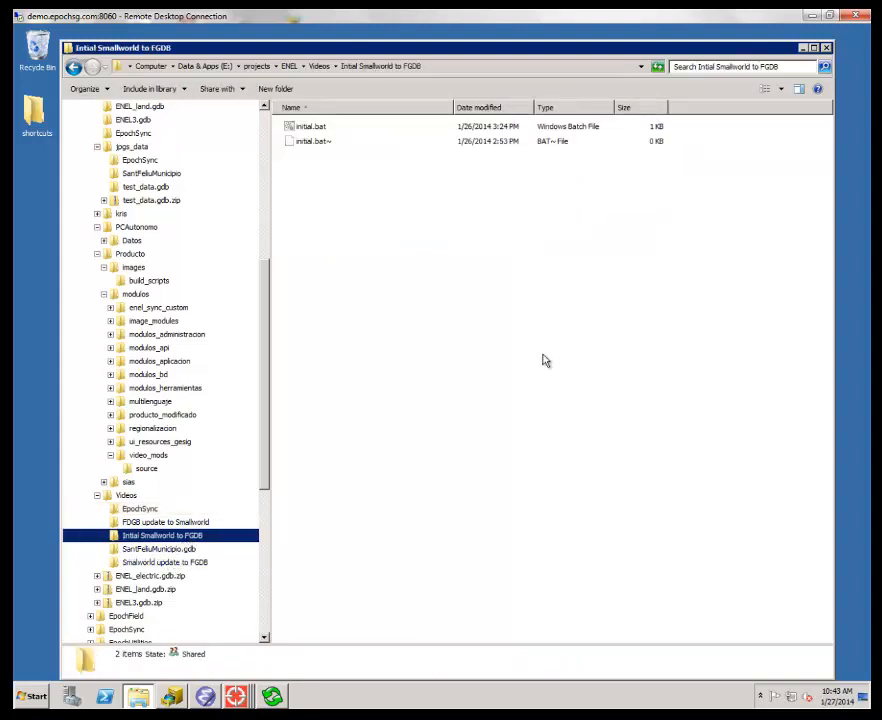
- Open initial.bat in Notepad and examine its EpochSyncConsoleSde.exe commands, including the -initial option, dataset and table names
click(305, 130)
right_click(305, 130)
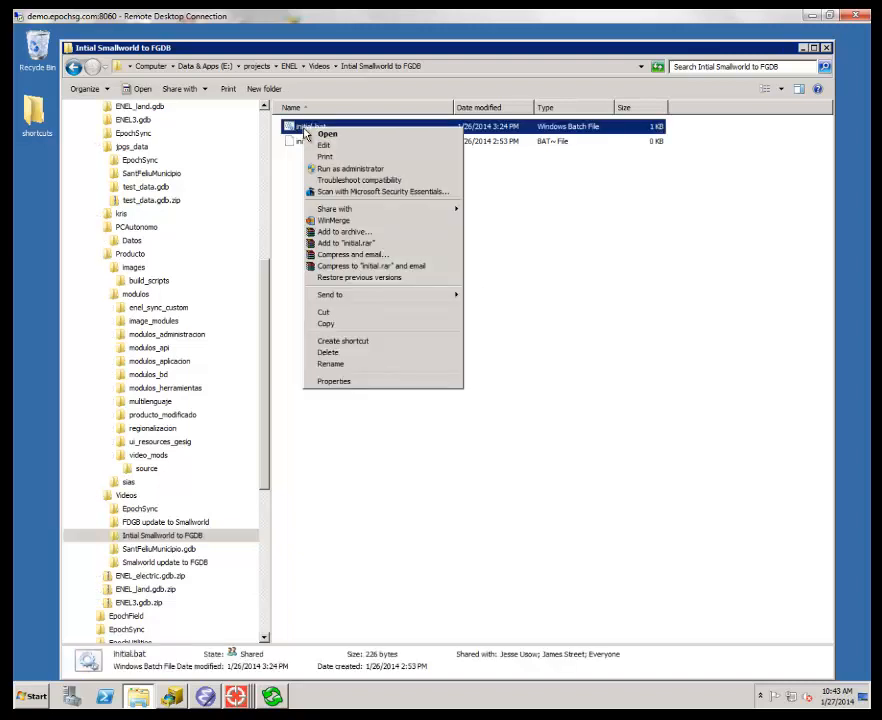
click(392, 146)
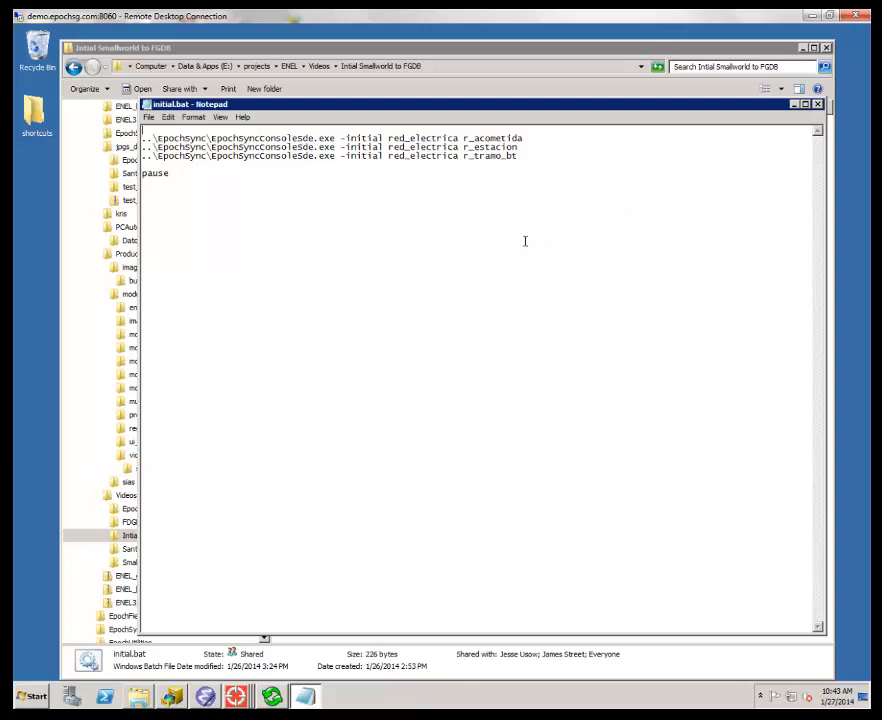
drag(209, 138, 335, 139)
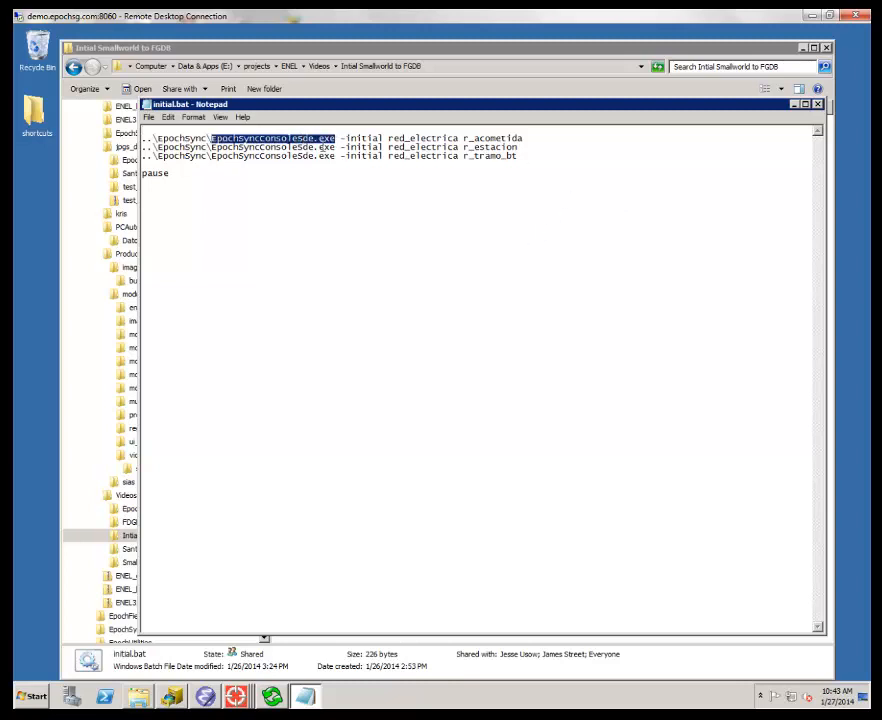
click(366, 146)
drag(351, 138, 522, 138)
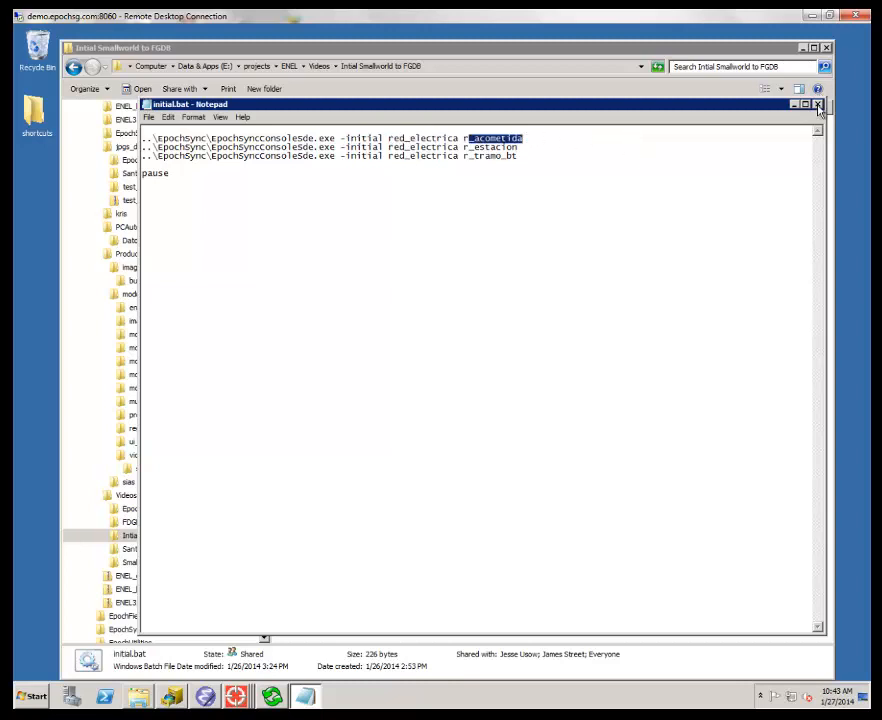
- Close Notepad and run initial.bat to transfer r_acometida, r_estacion and r_tramo_bt to the file geodatabase
click(818, 105)
double_click(348, 130)
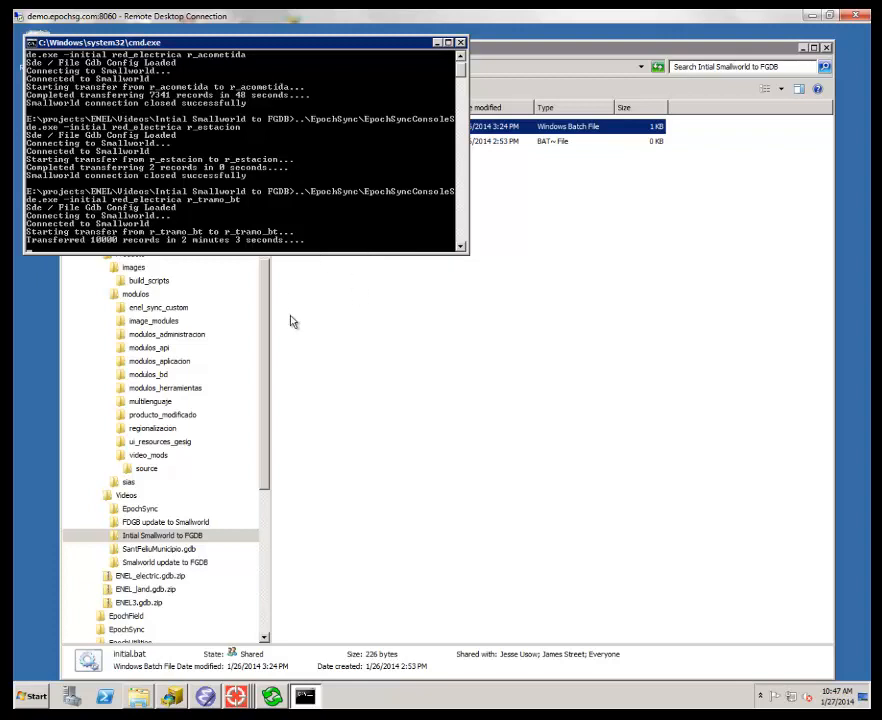
- Launch ArcMap 10 with a blank map and dismiss the batch console once its transfers finish
click(33, 692)
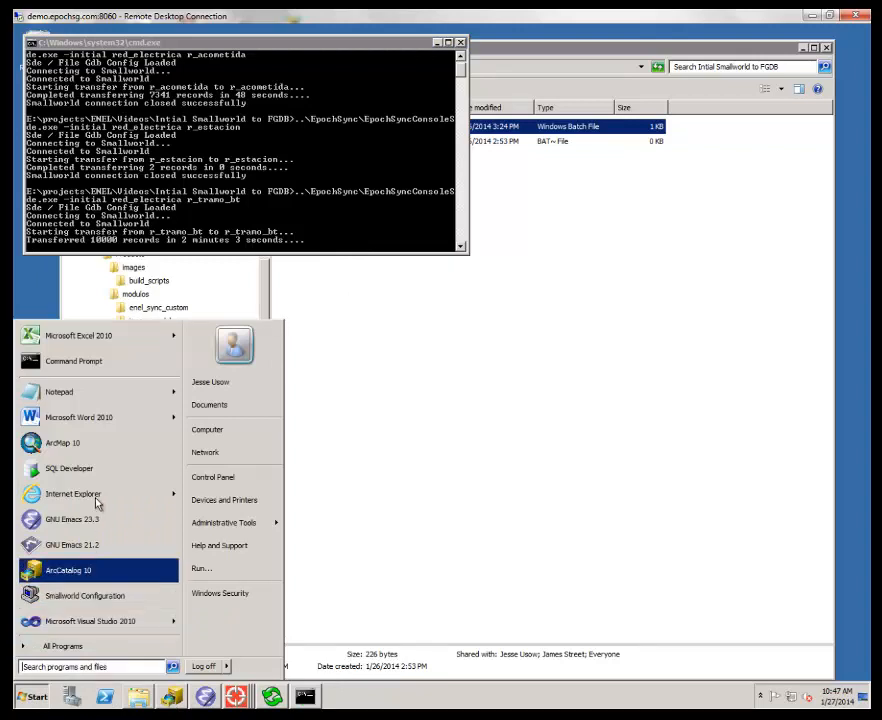
click(101, 443)
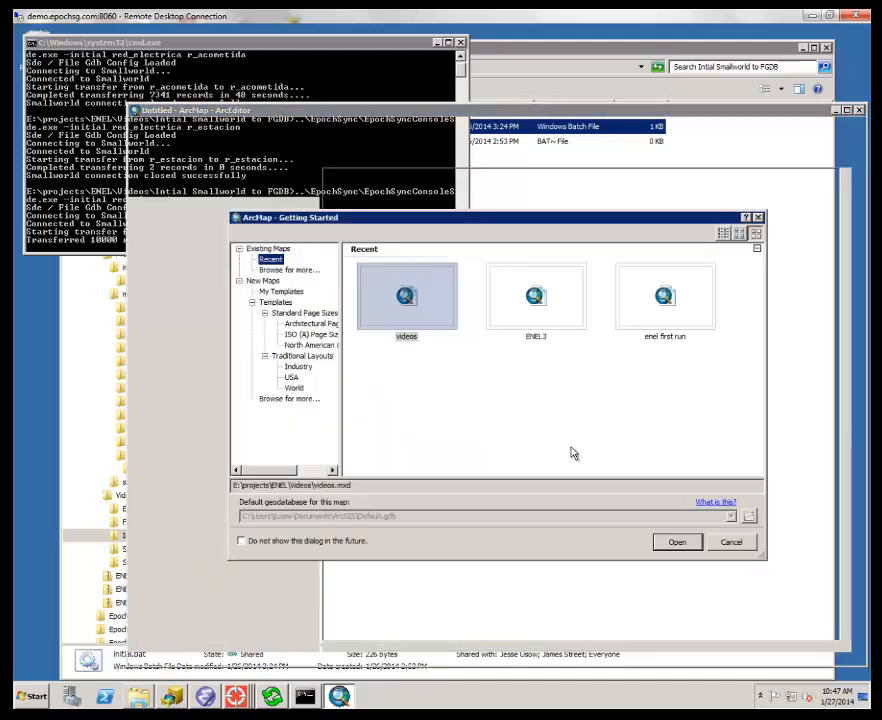
click(729, 543)
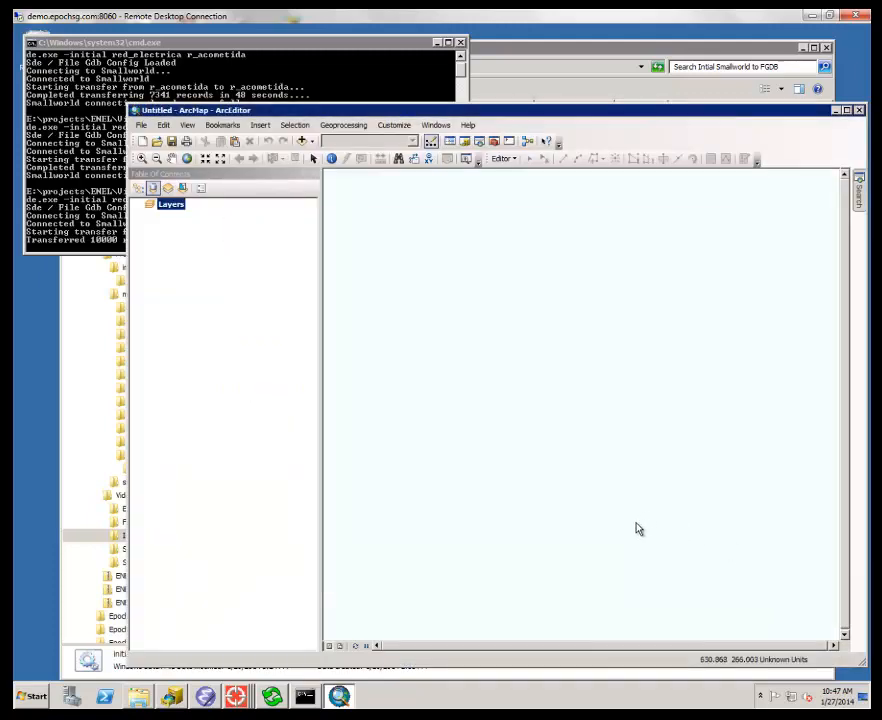
click(246, 43)
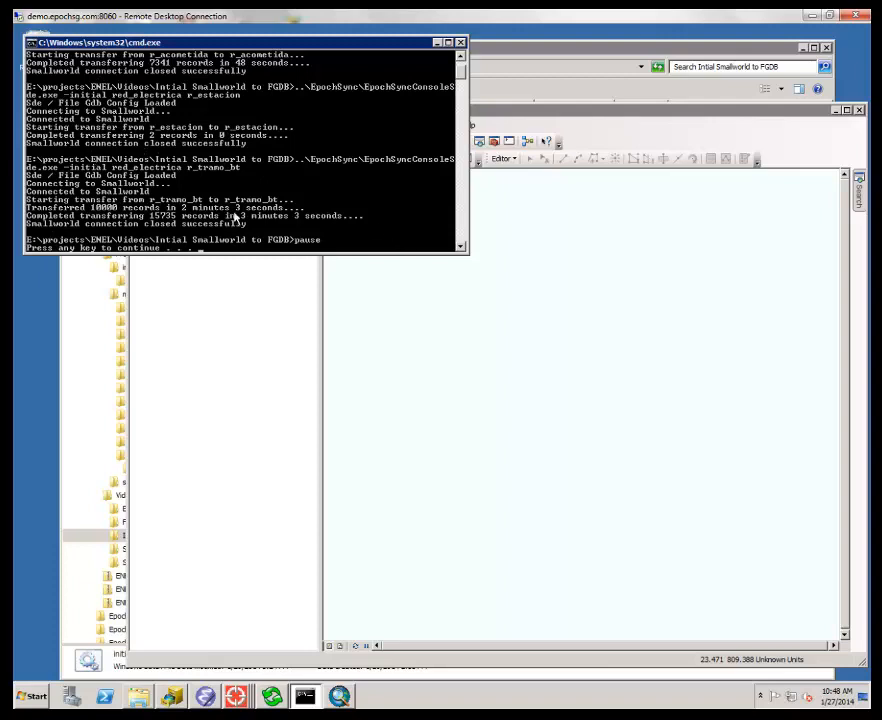
key(Return)
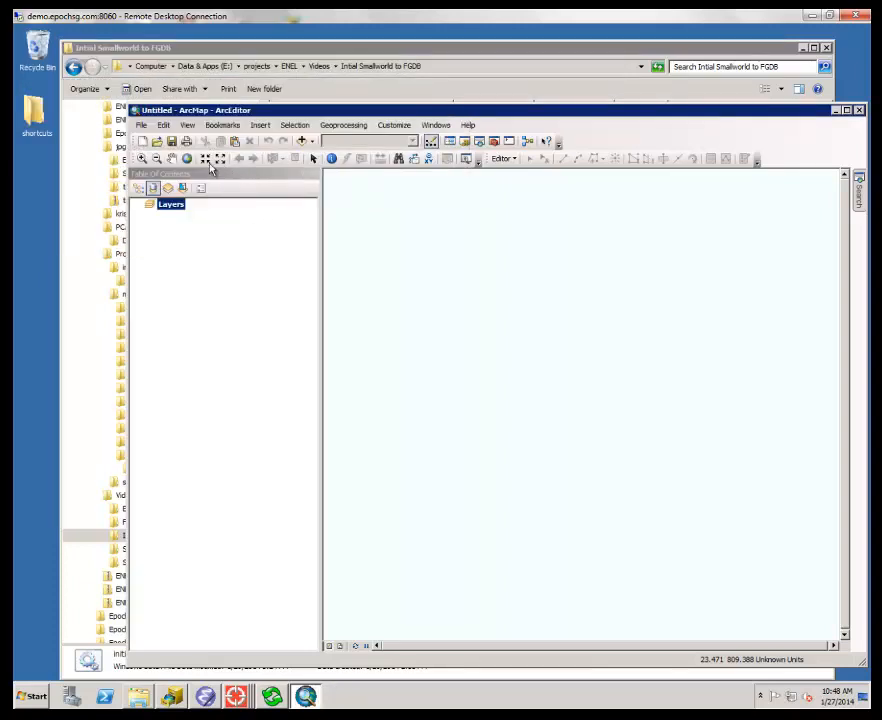
- Add the r_acometida, r_estacion and r_tramo_bt feature classes from SantFeliuMunicipio.gdb to the map
click(141, 126)
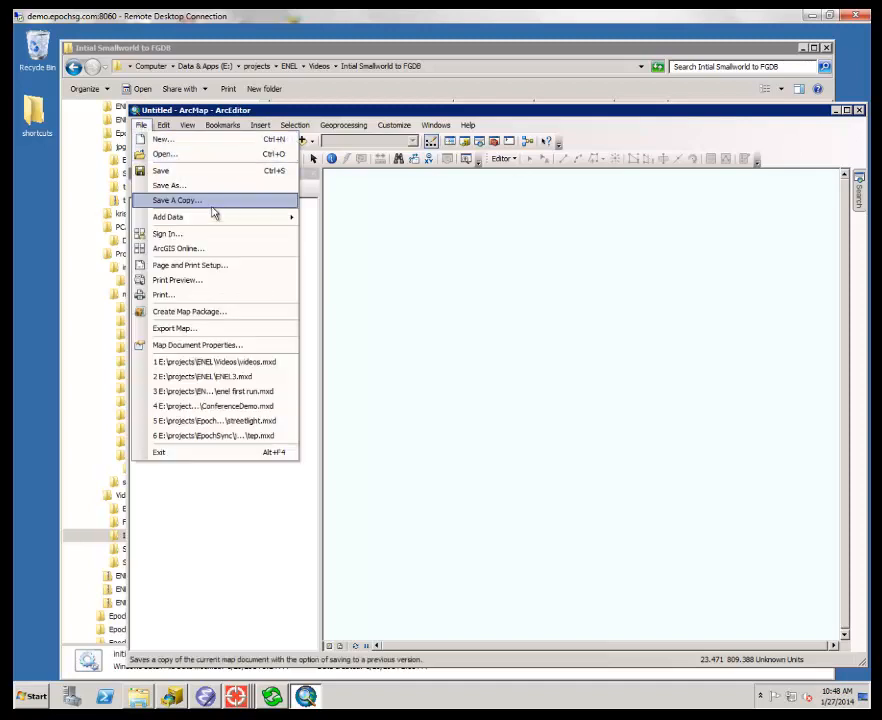
mouse_move(213, 217)
click(349, 218)
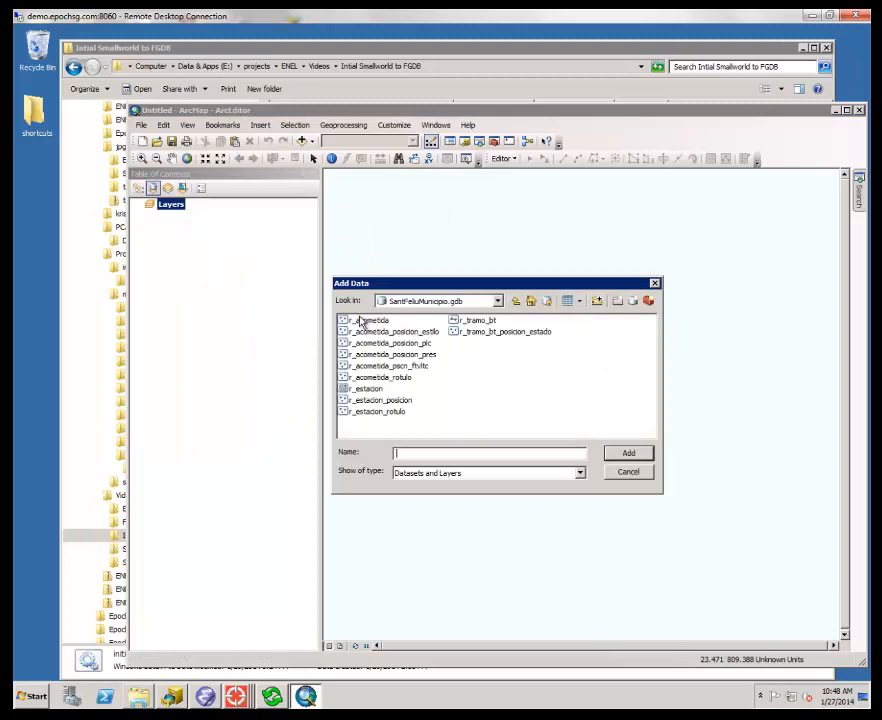
click(361, 321)
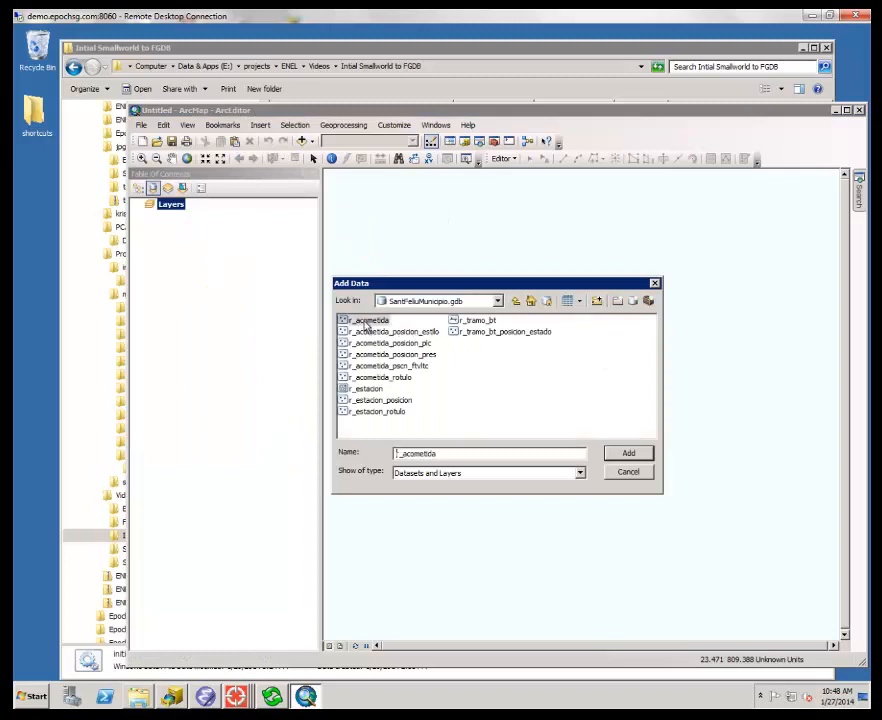
ctrl+click(372, 389)
ctrl+click(474, 320)
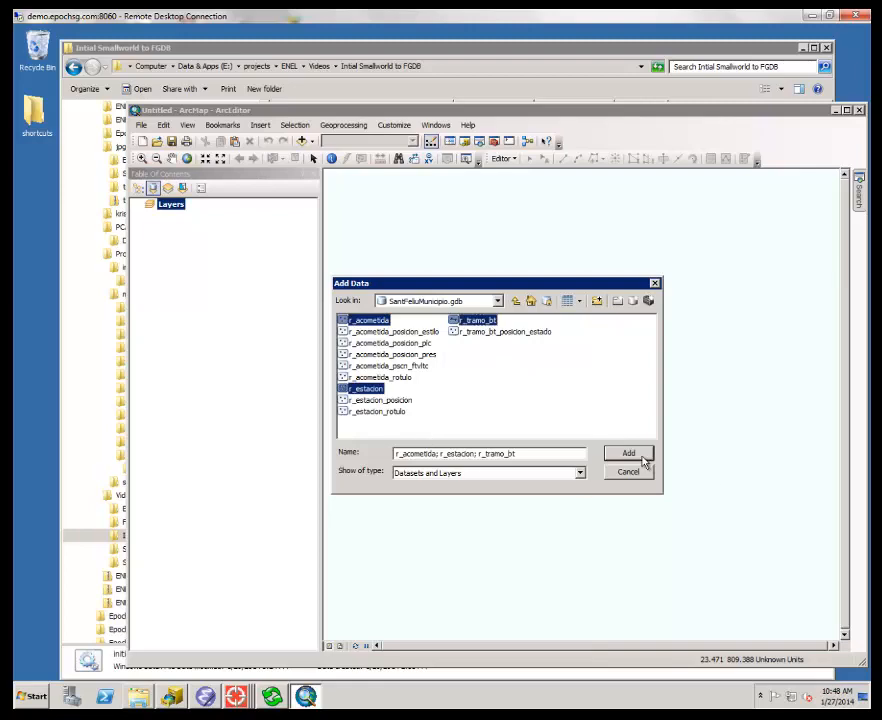
click(628, 454)
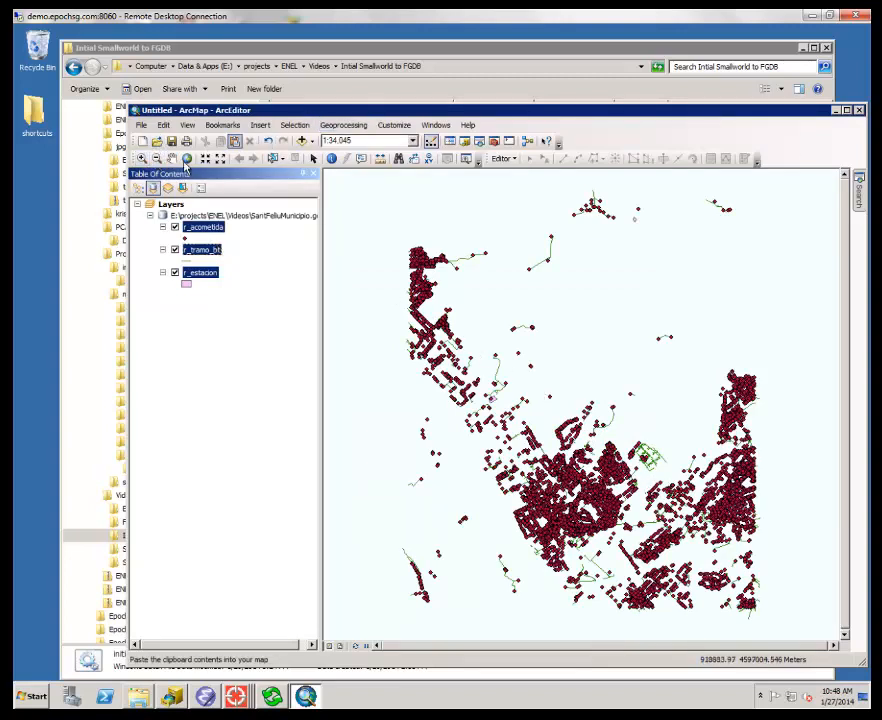
- Add the SantFeliu_municipio.shp shapefile from the ENEL jpgs_data\SantFeliuMunicipio folder to the map
click(141, 125)
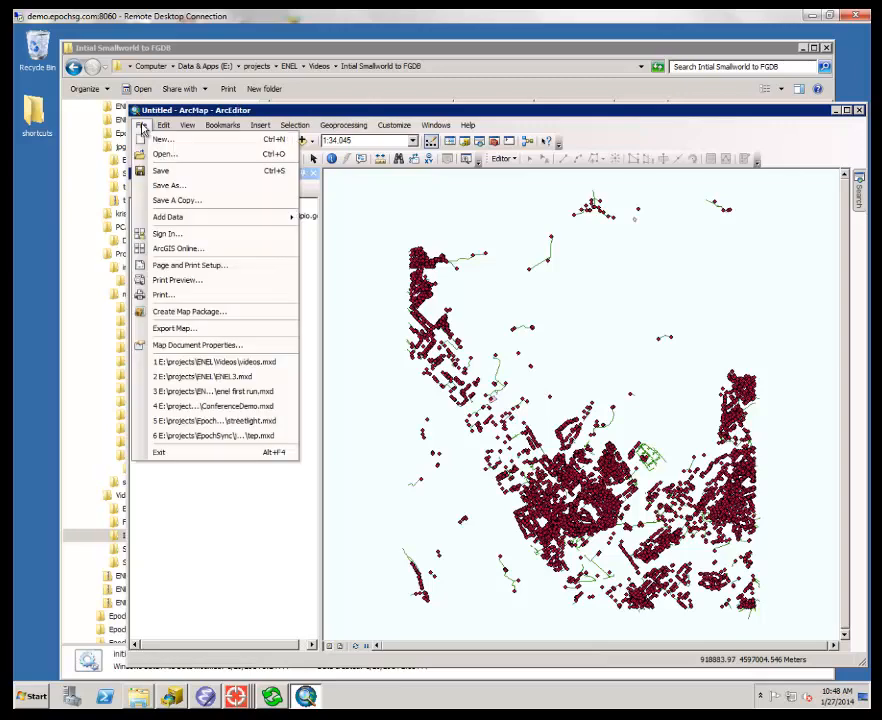
click(142, 126)
click(163, 126)
click(141, 125)
click(141, 125)
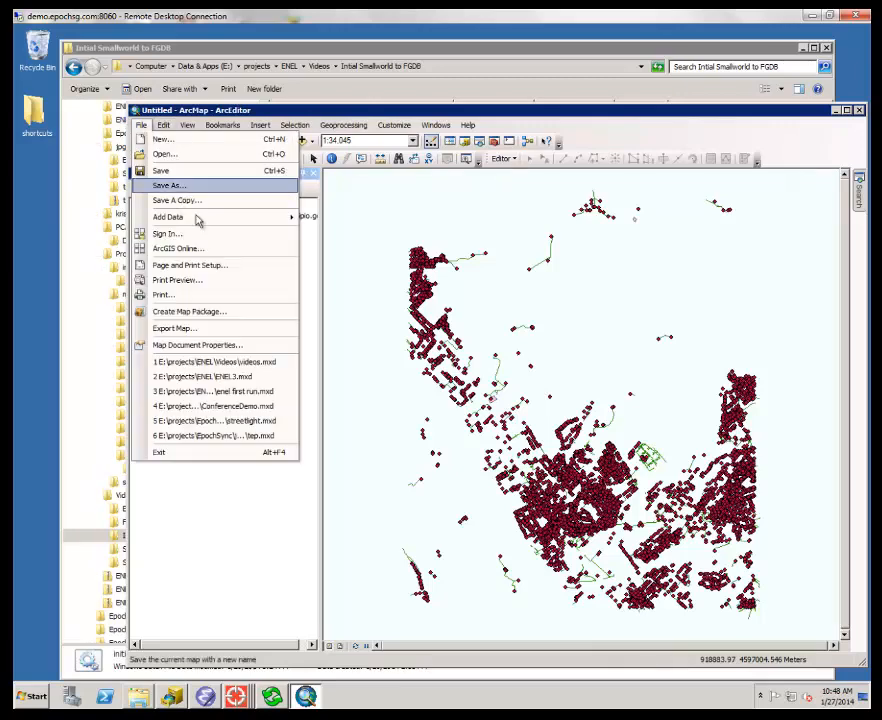
mouse_move(195, 220)
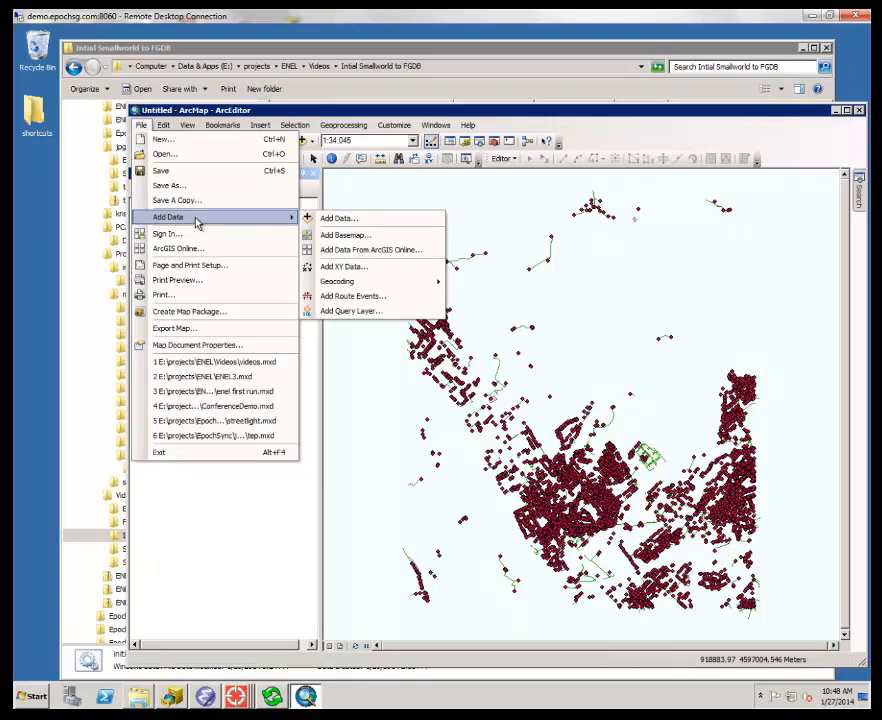
click(403, 225)
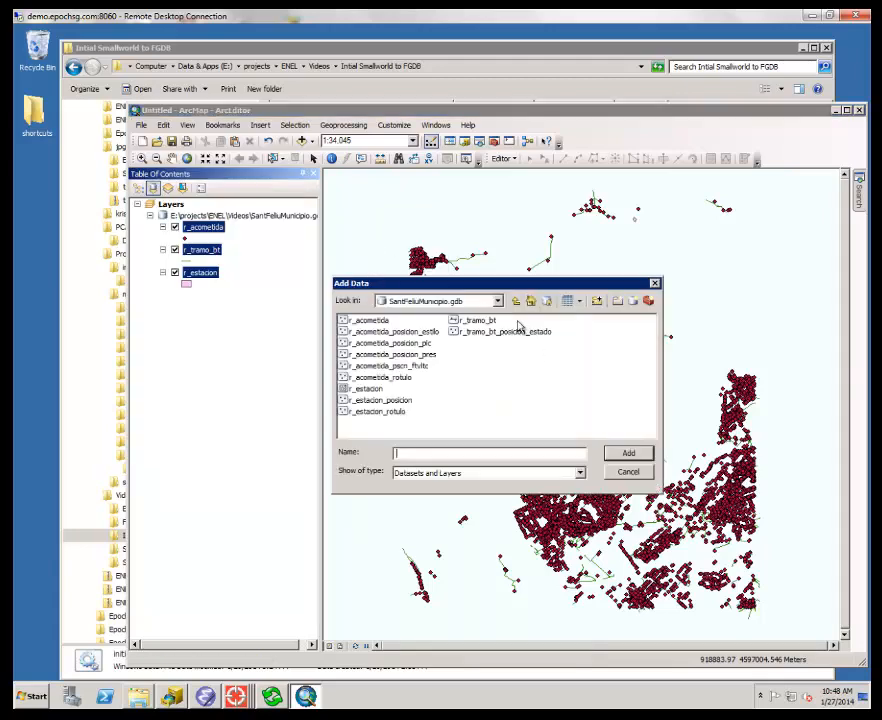
click(498, 301)
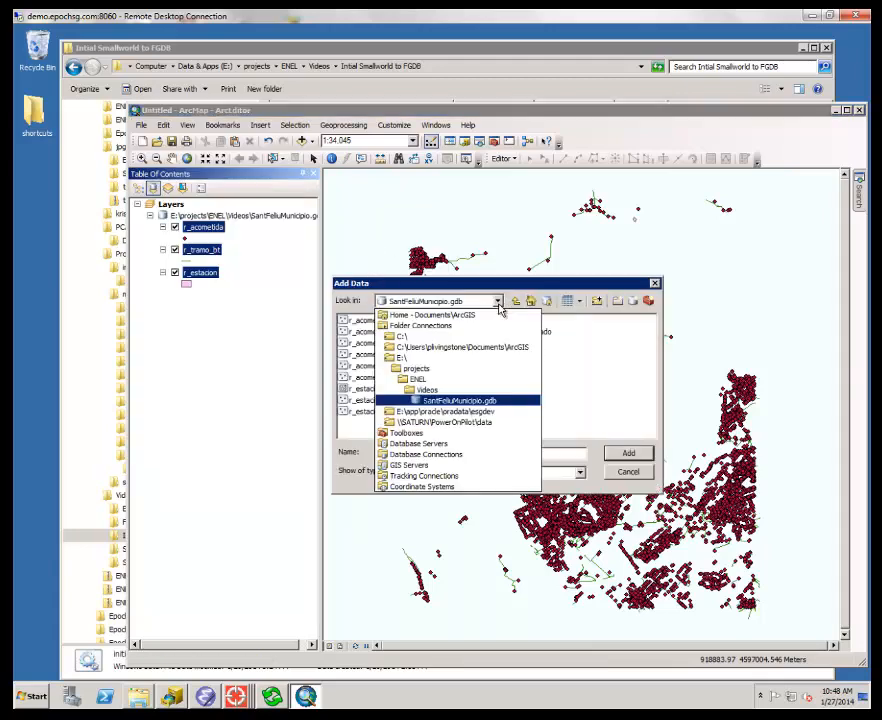
click(449, 379)
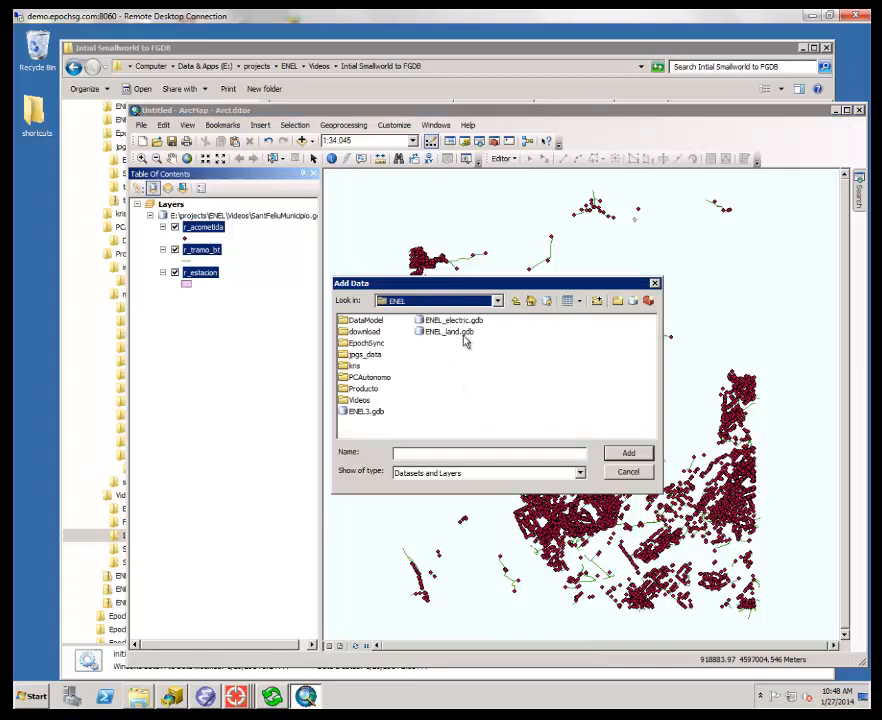
double_click(366, 352)
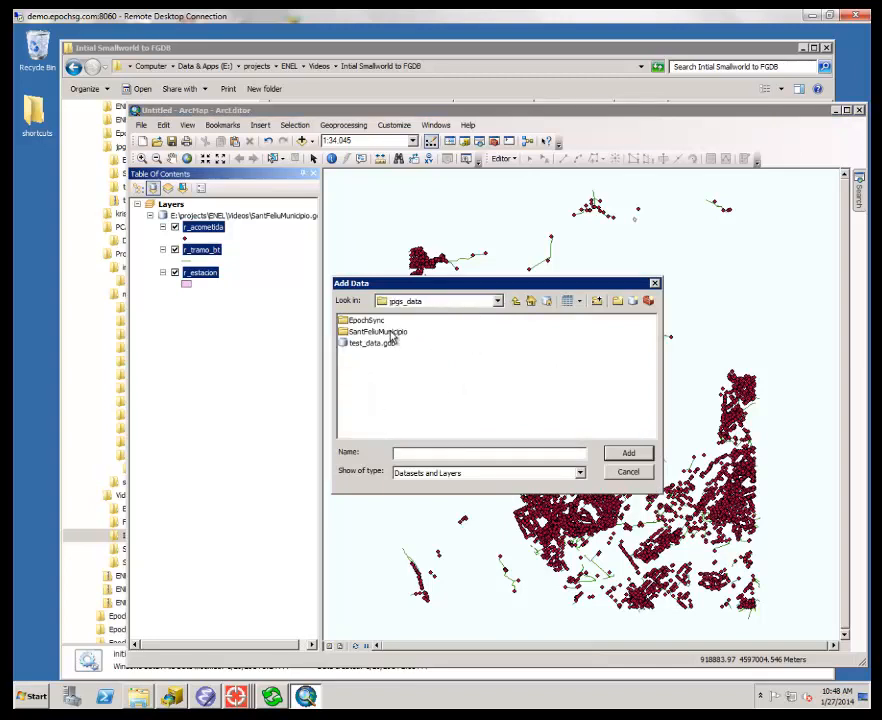
double_click(392, 331)
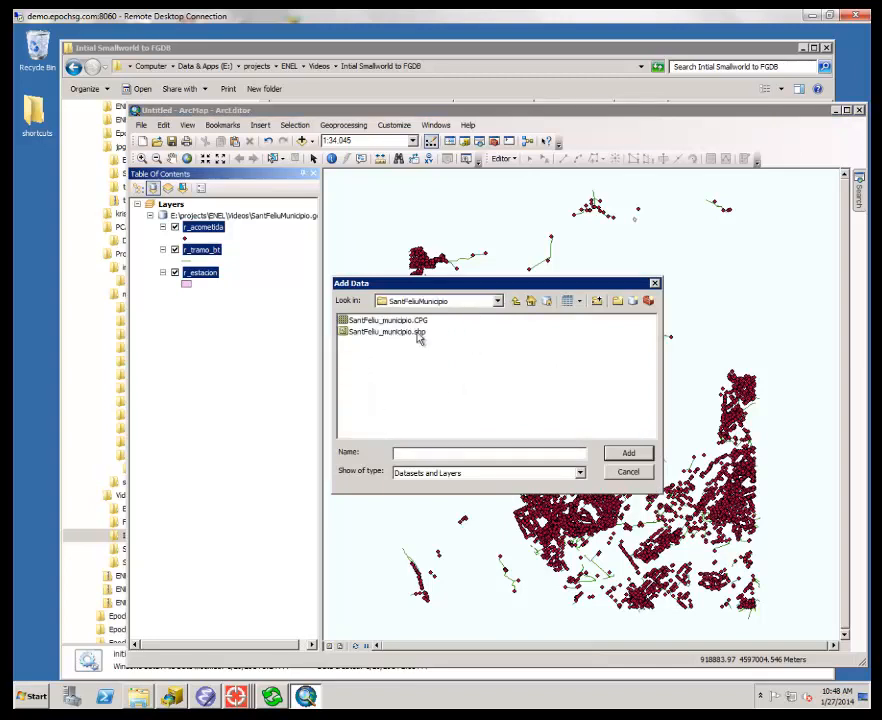
double_click(412, 333)
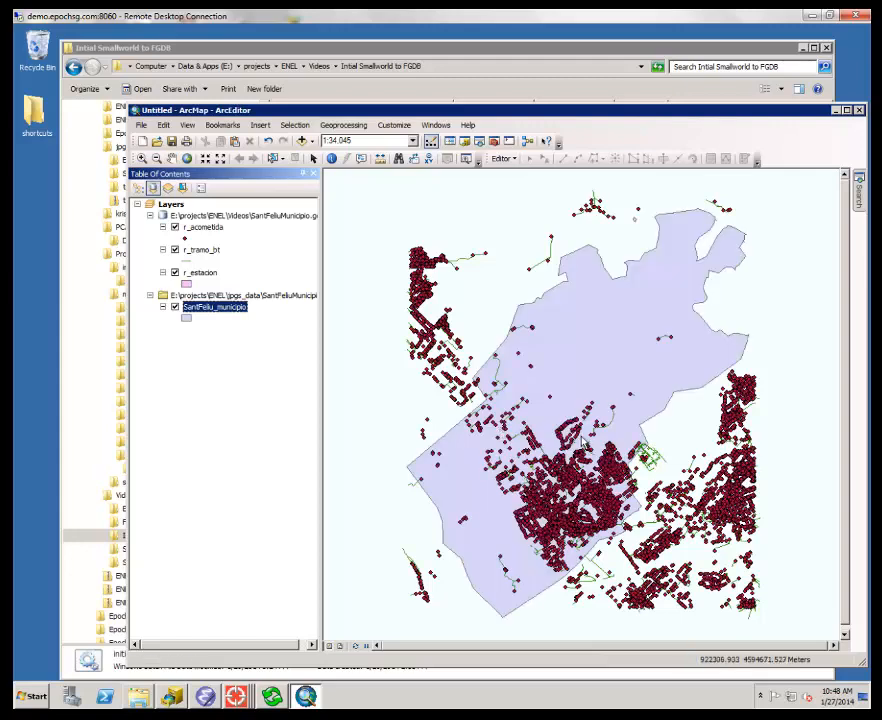
- Try to identify an r_acometida point beside the twin cable run in the dense street network of the municipality
click(142, 161)
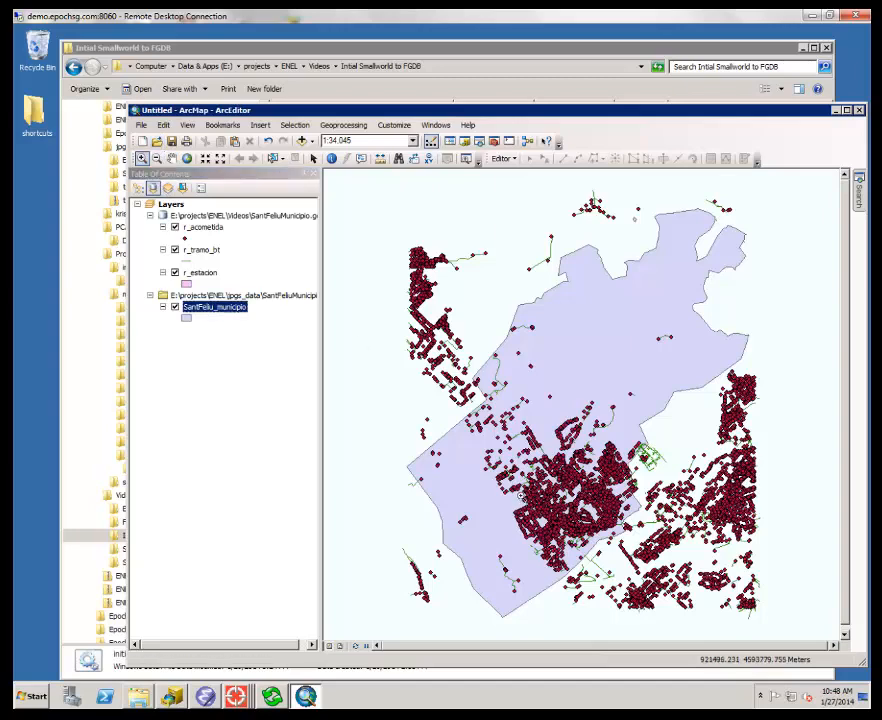
drag(520, 495, 577, 556)
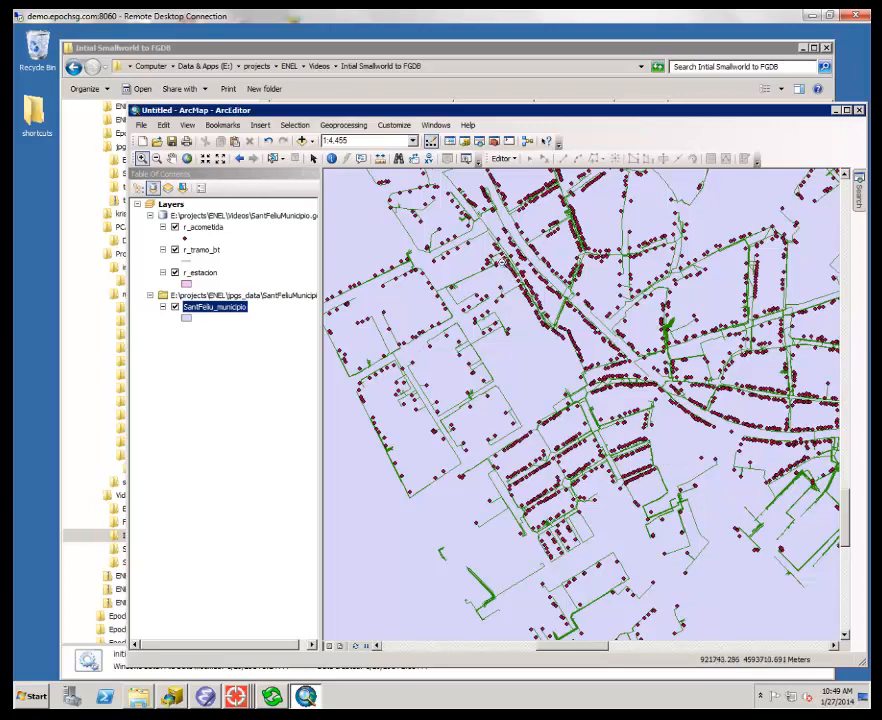
drag(505, 258, 576, 336)
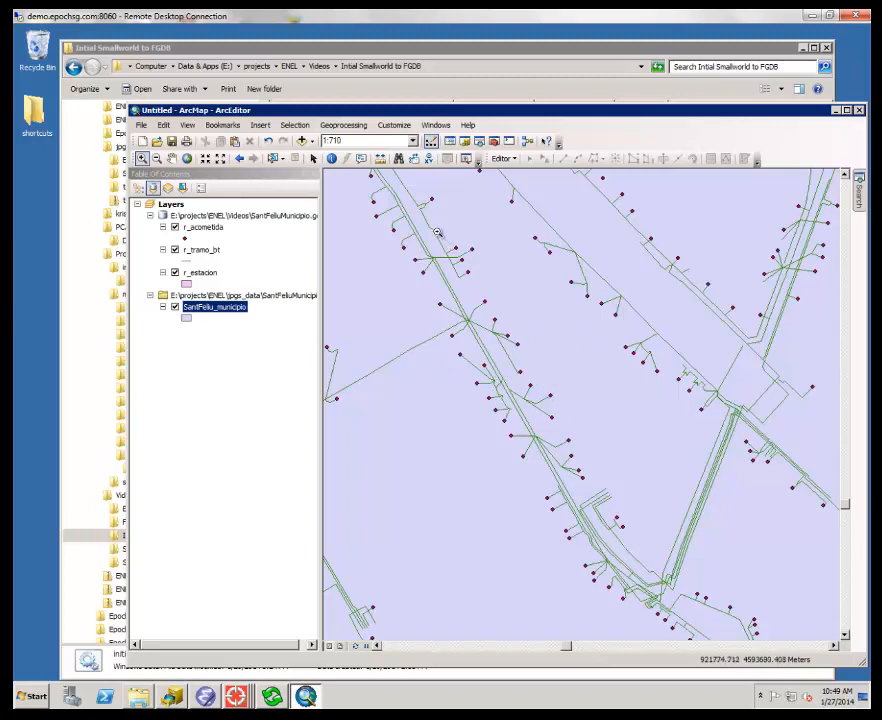
drag(374, 236, 577, 427)
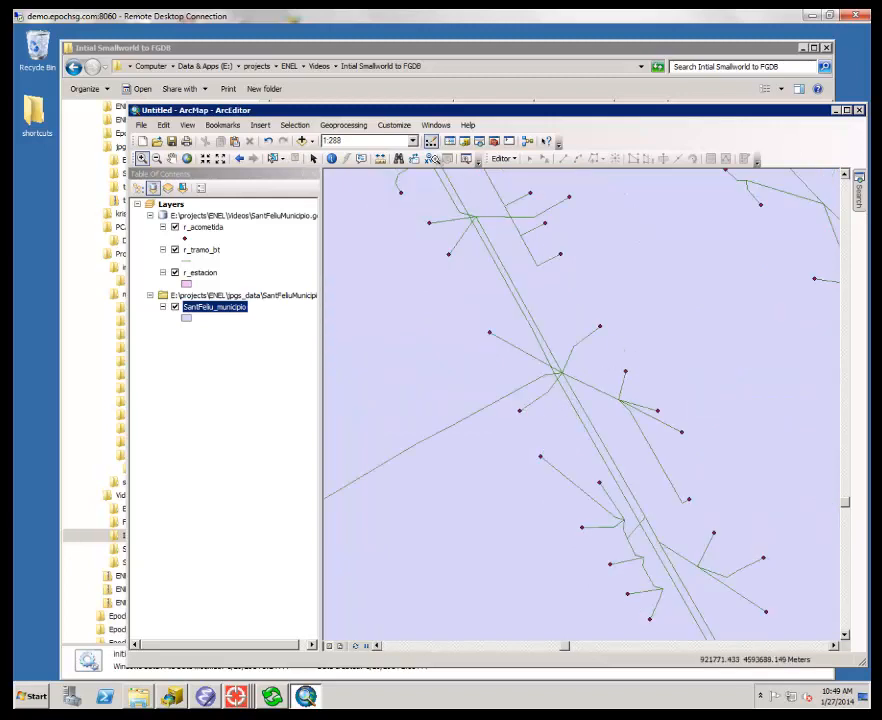
click(331, 161)
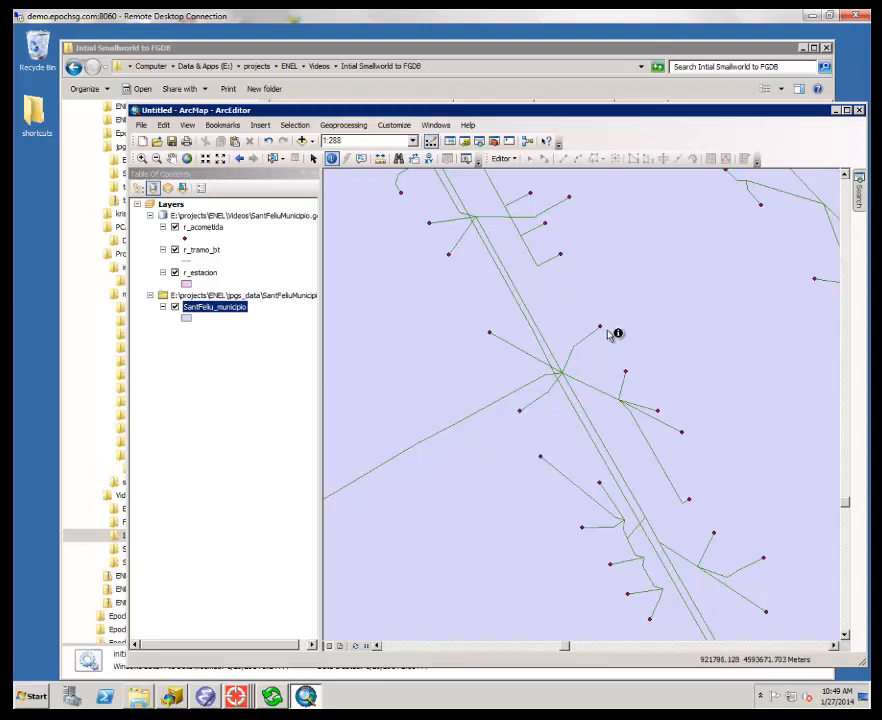
click(488, 335)
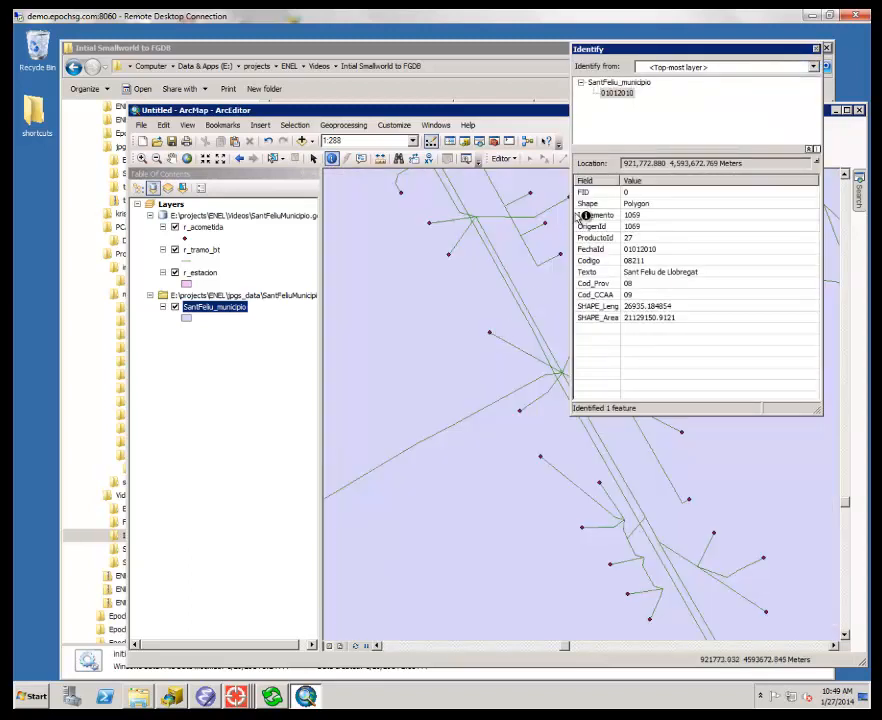
- Identify the same point across all layers and show the attributes of its r_acometida record
click(730, 66)
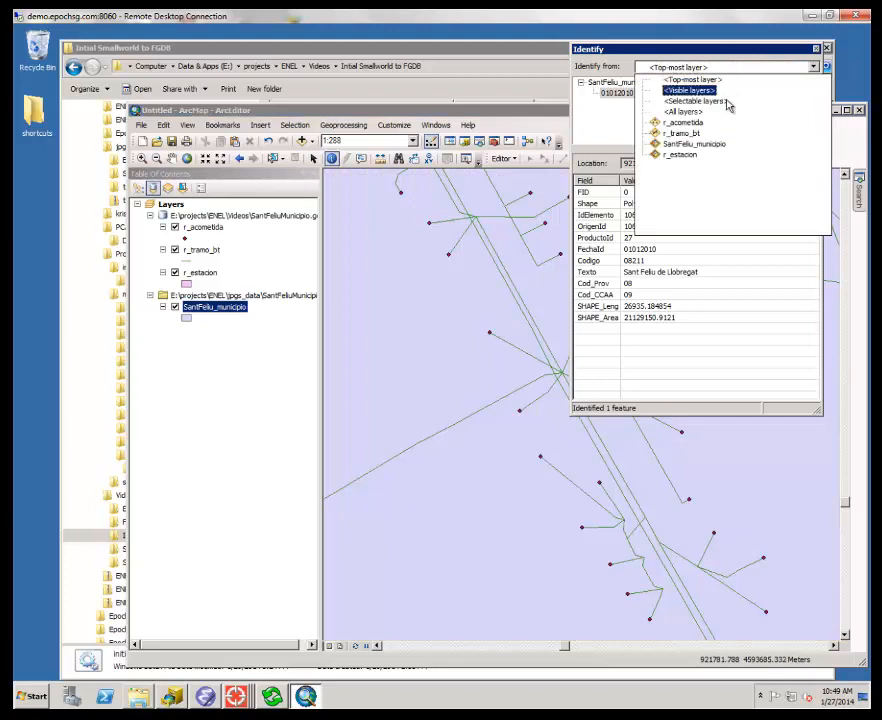
click(684, 111)
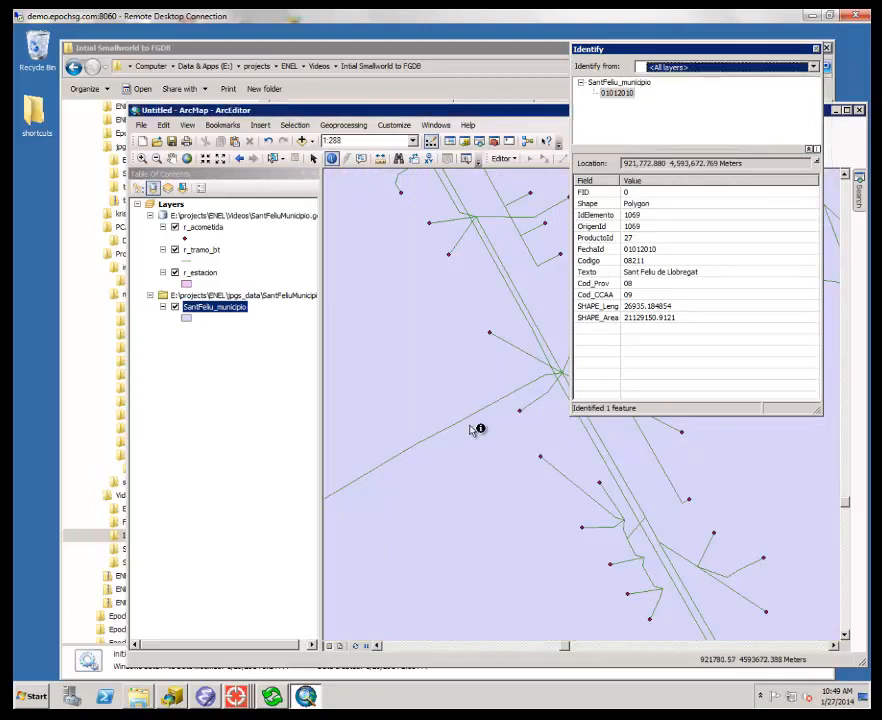
click(488, 332)
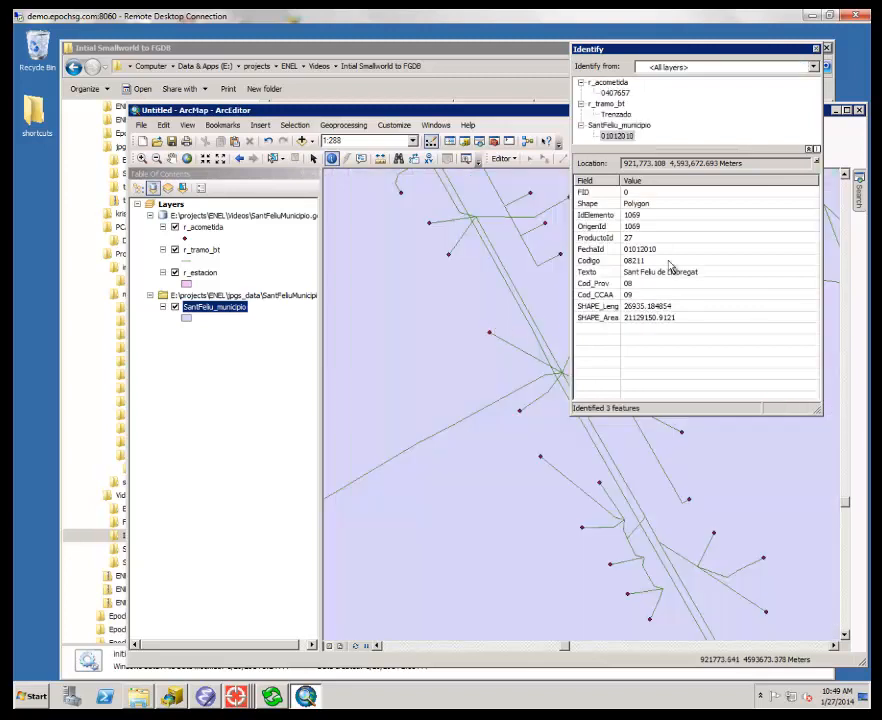
click(619, 93)
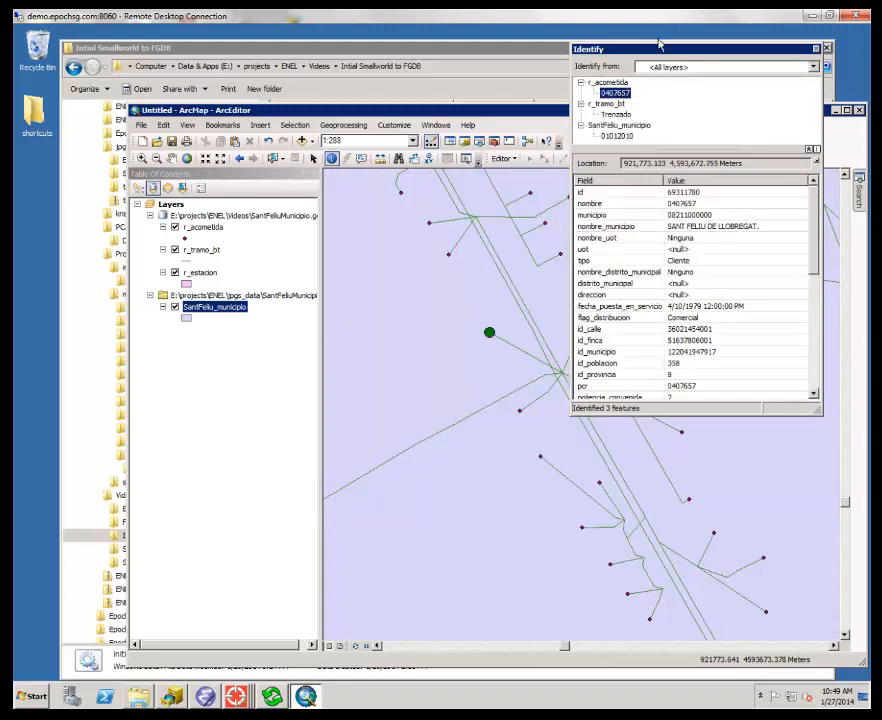
drag(657, 49, 689, 51)
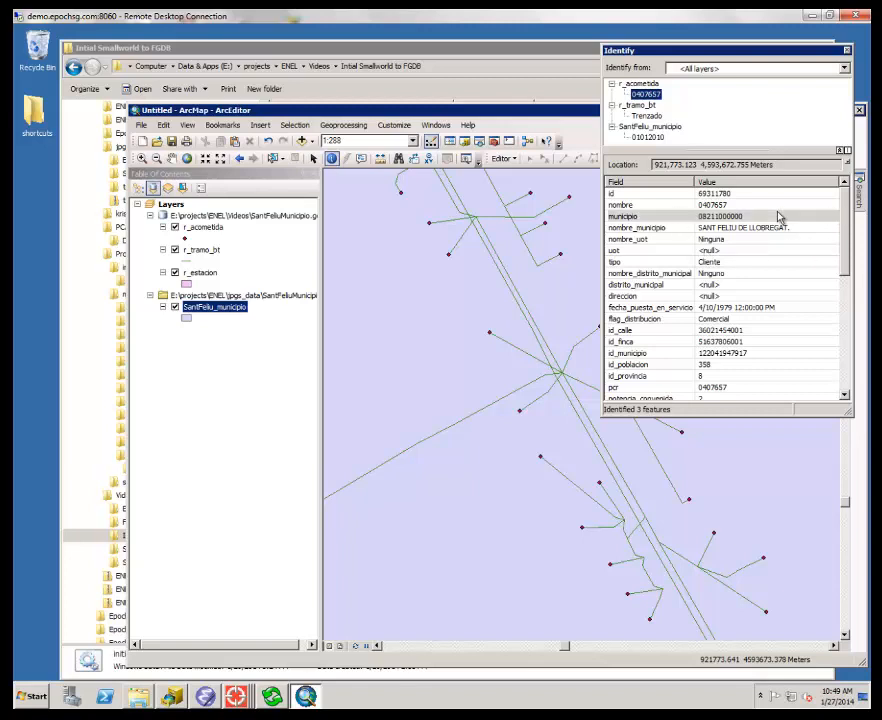
- Copy the nombre value of the identified r_acometida record
click(755, 206)
right_click(759, 213)
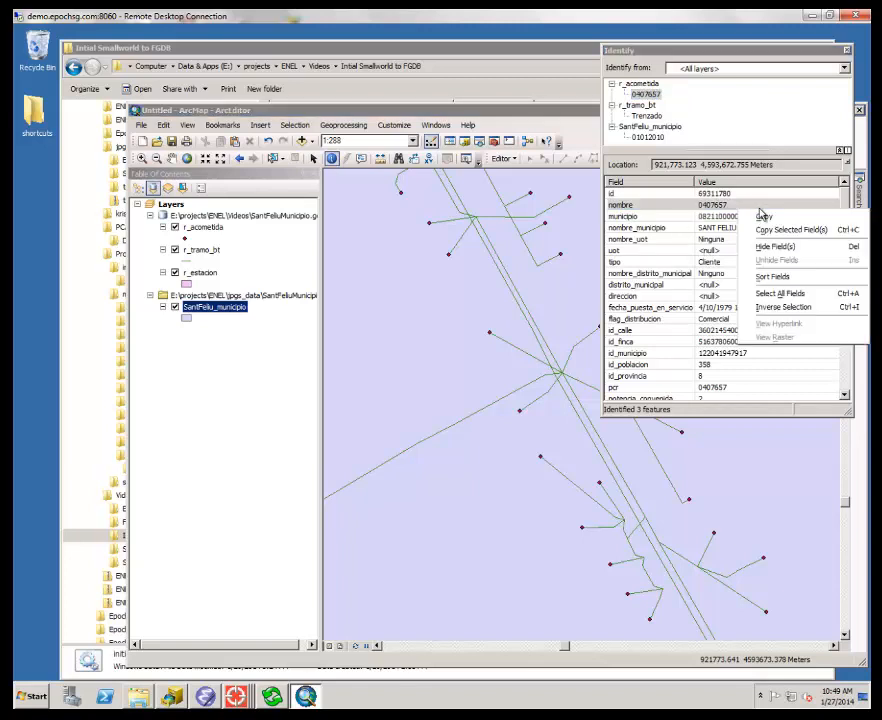
click(762, 216)
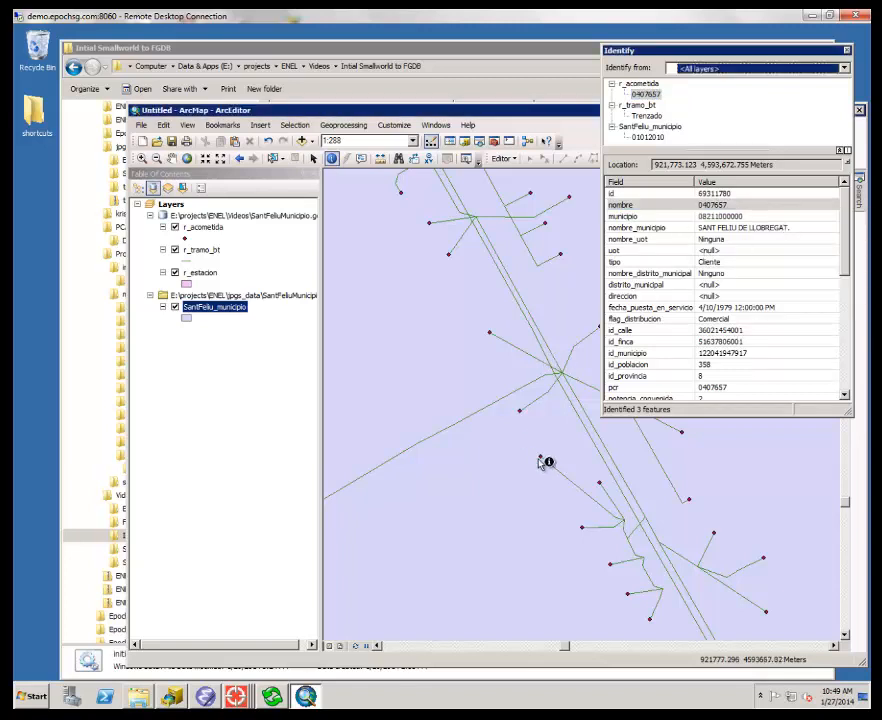
- Switch to Smallworld Core and query the Red BT Acometida object using the copied value as Nombre
mouse_move(240, 700)
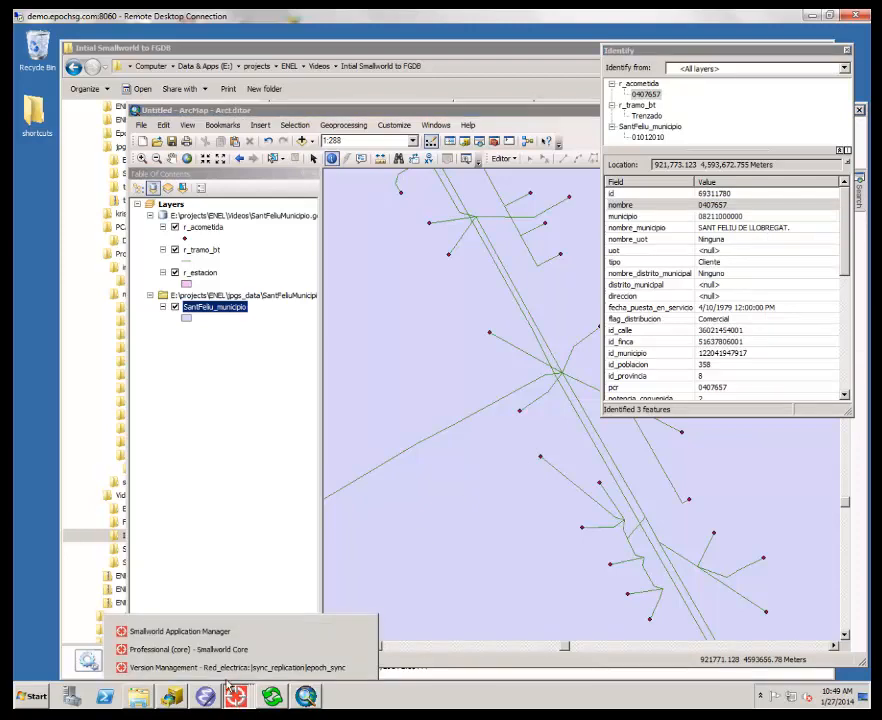
click(160, 646)
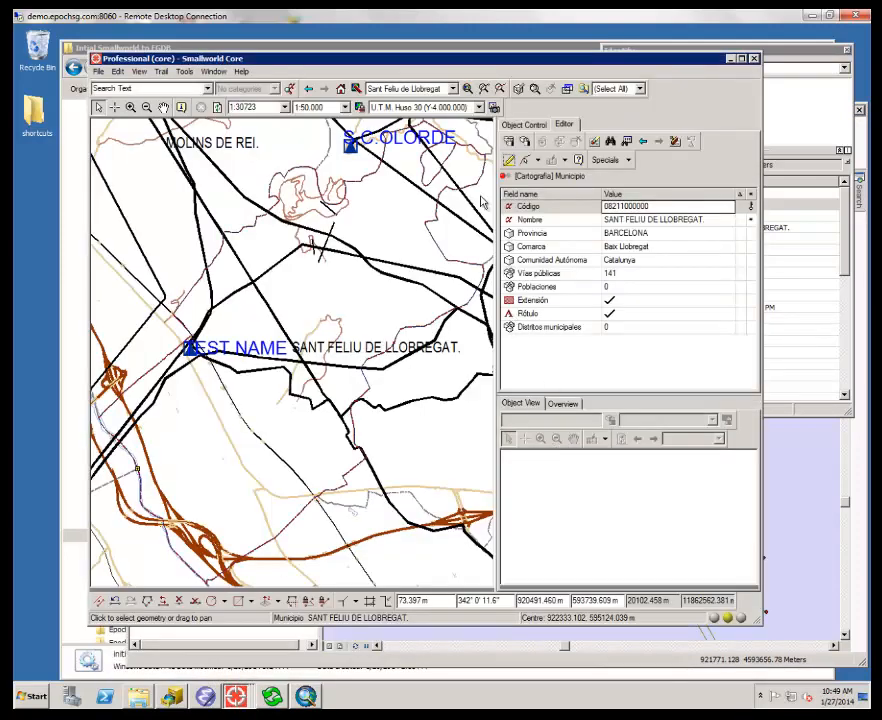
click(524, 124)
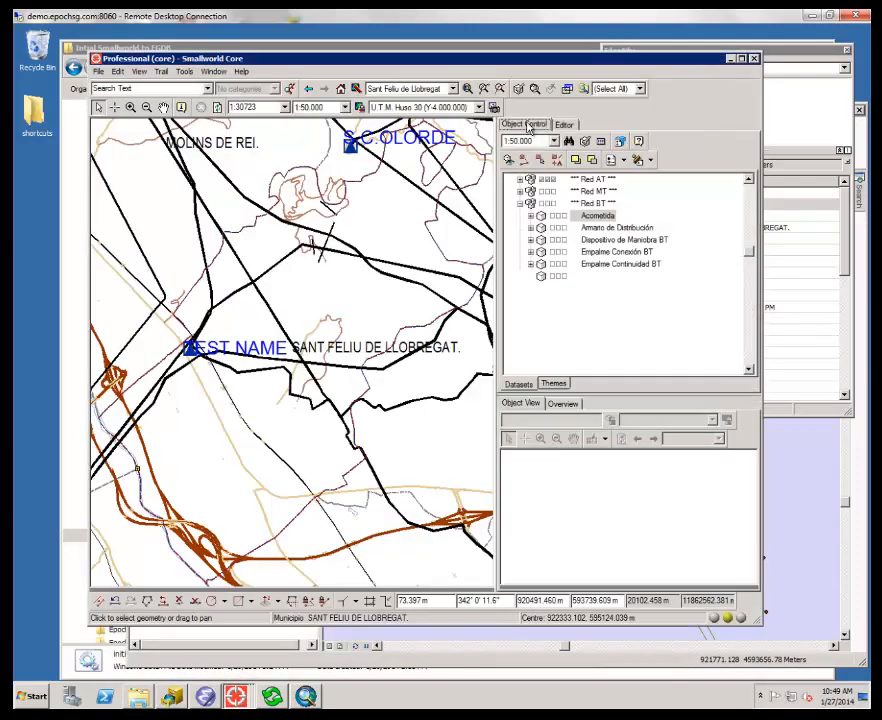
double_click(597, 217)
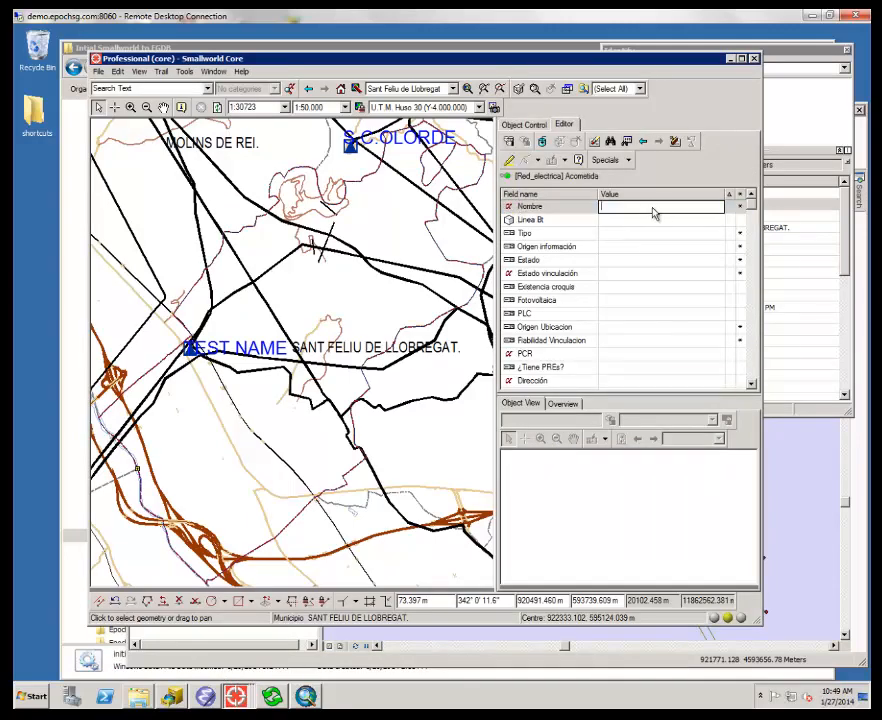
right_click(654, 209)
click(695, 256)
click(619, 145)
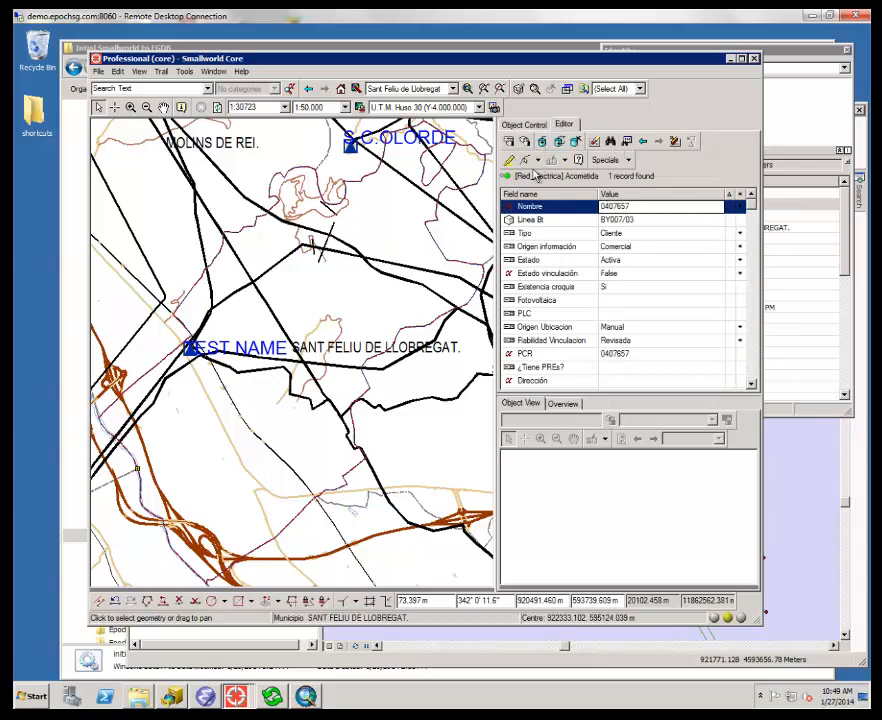
- Zoom the Smallworld map to the found Acometida and examine its connections at street level
right_click(313, 268)
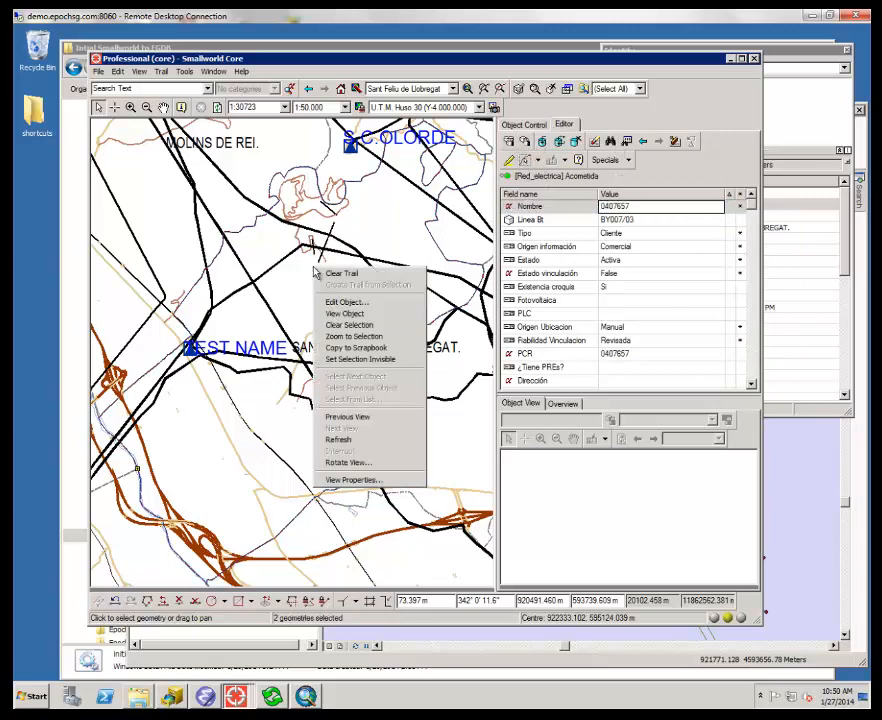
click(388, 336)
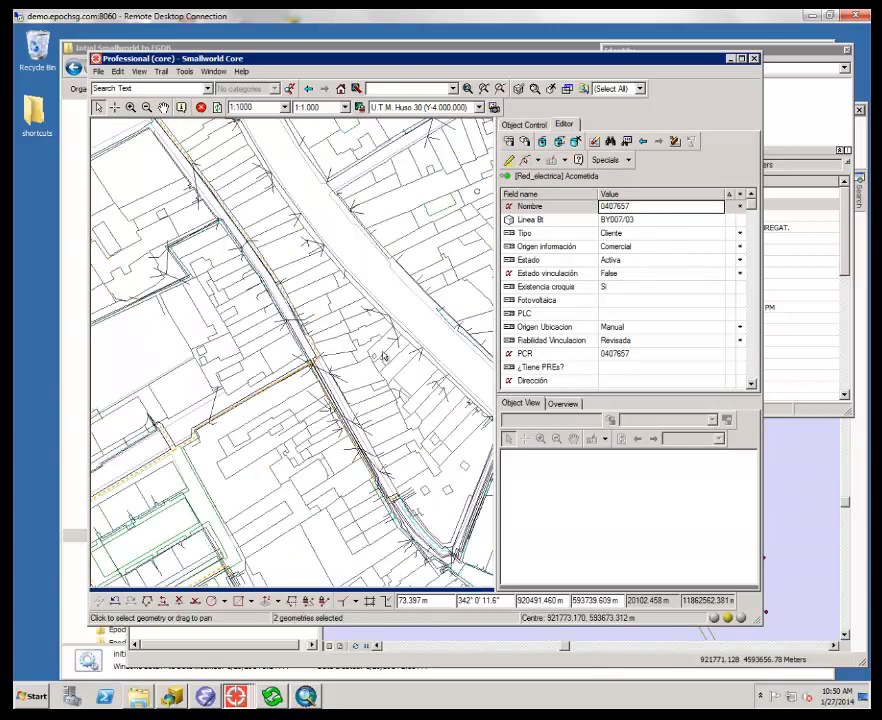
click(131, 108)
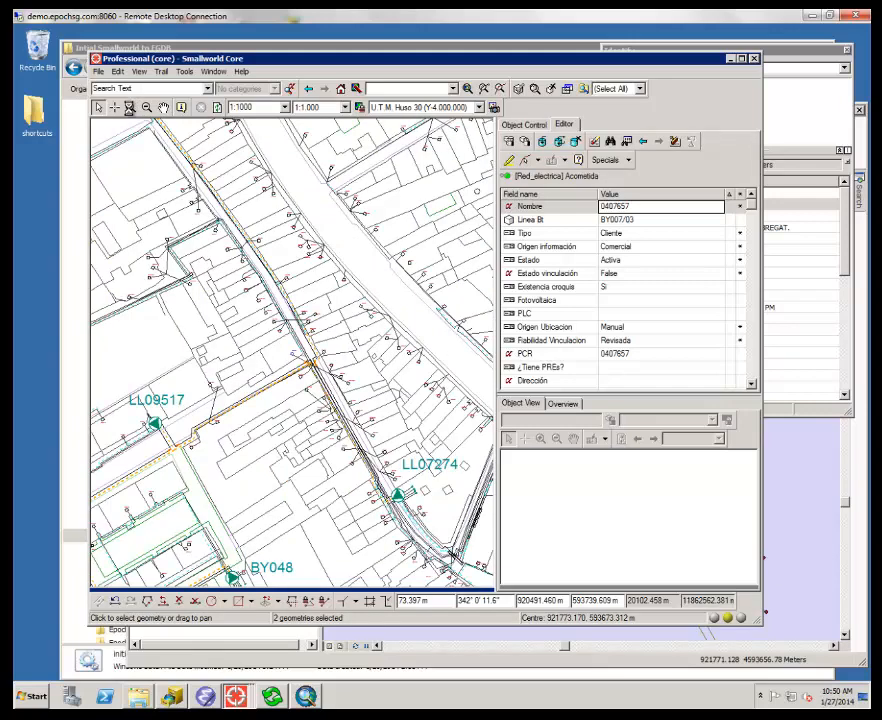
drag(246, 304, 384, 426)
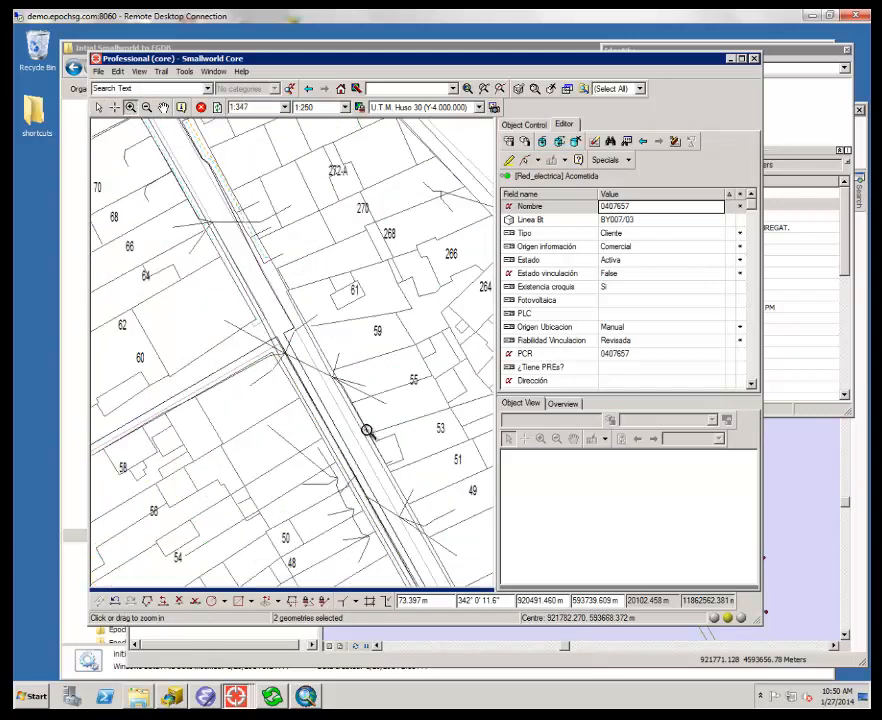
drag(166, 228, 388, 427)
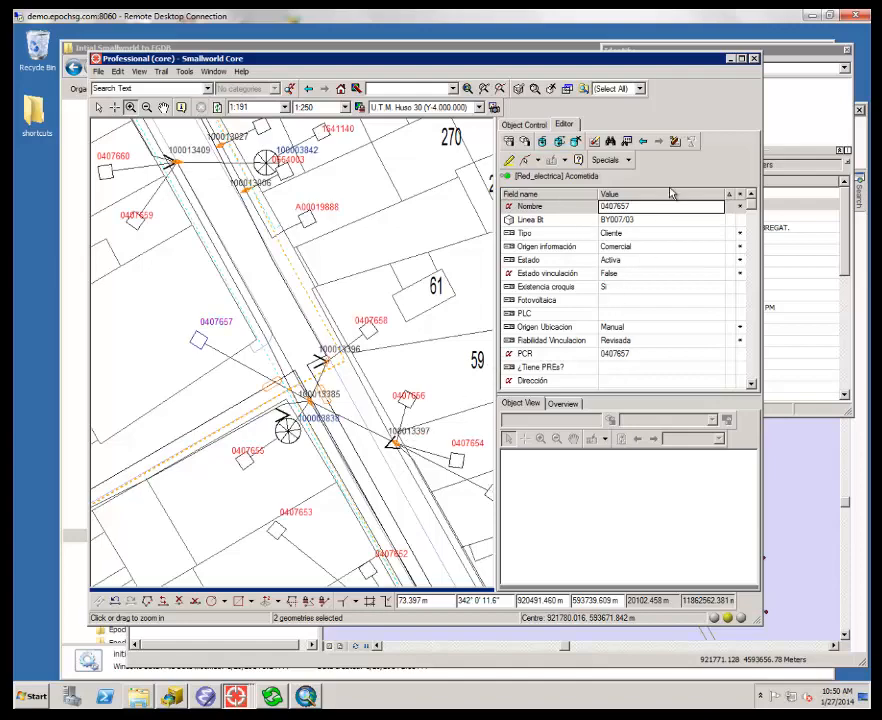
- Return to ArcMap and reposition the map around the identified acometida to compare it with the Smallworld view
mouse_move(642, 68)
mouse_down()
mouse_move(492, 66)
mouse_move(566, 80)
mouse_move(636, 76)
mouse_up()
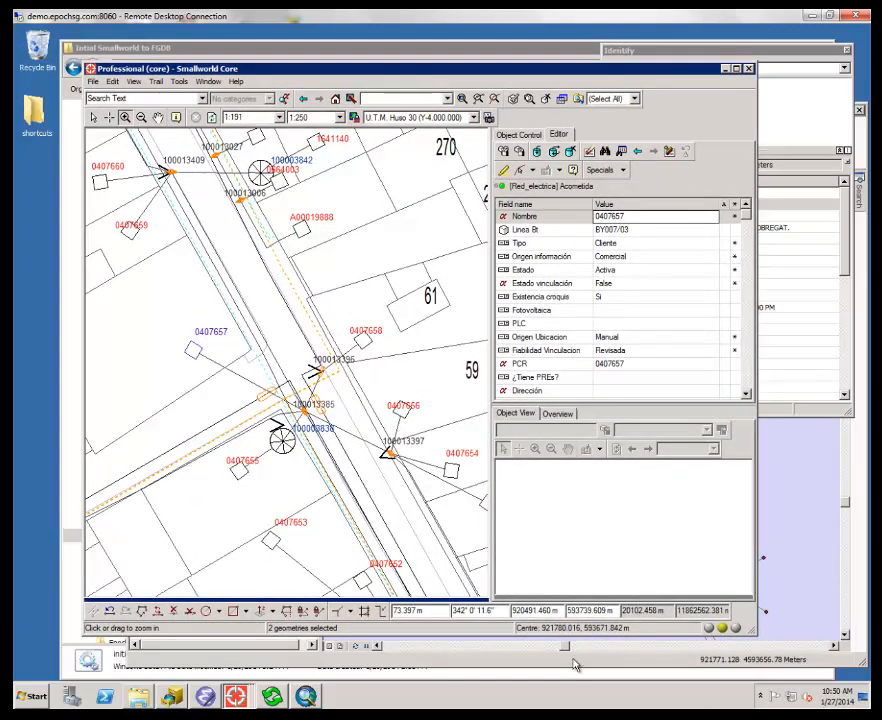
click(574, 668)
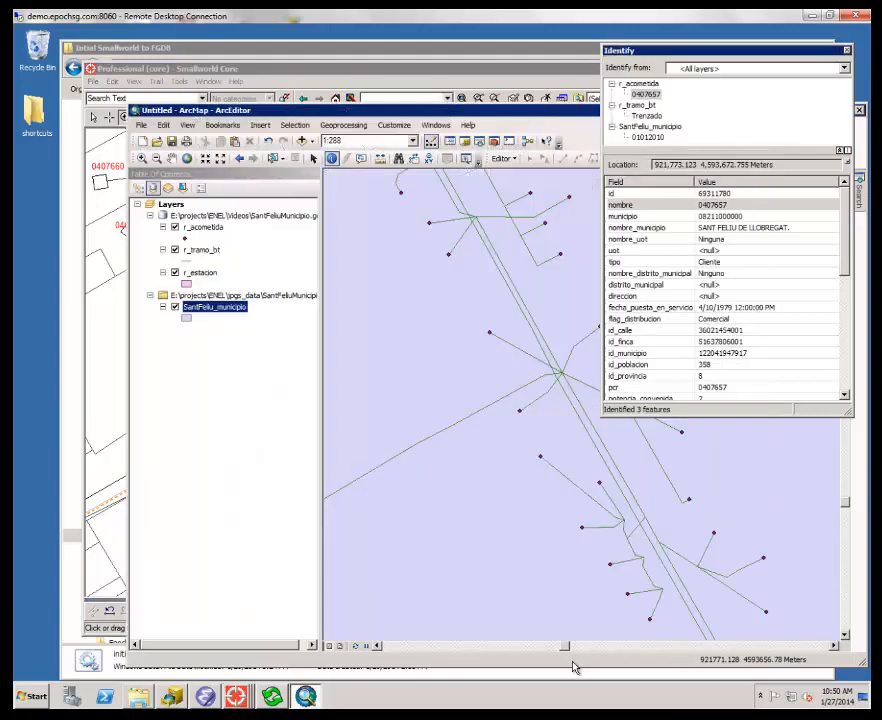
click(174, 161)
drag(541, 423, 447, 453)
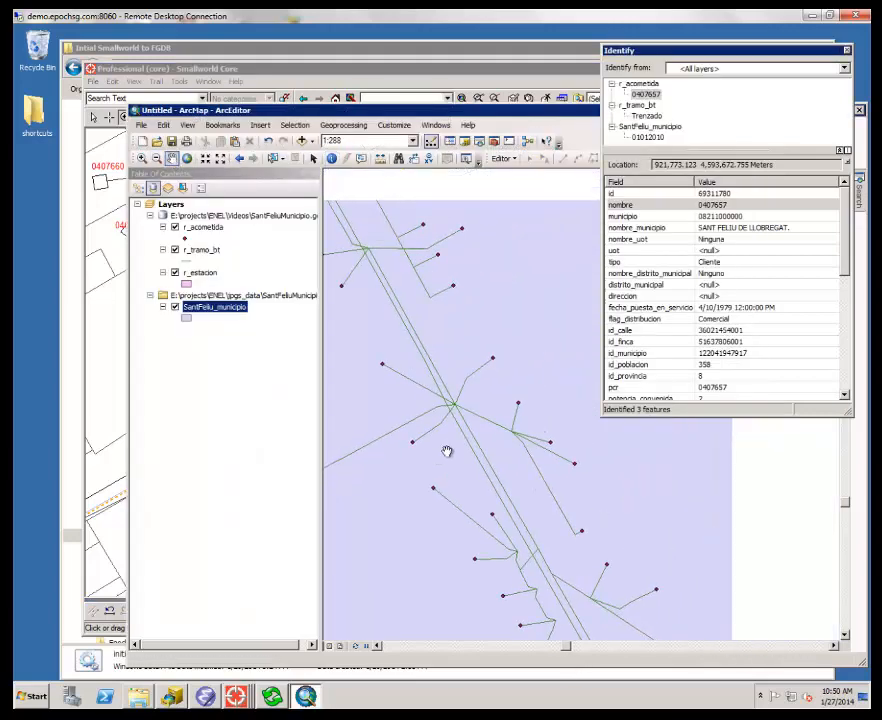
- Check the Acometida record in Smallworld Core, and return to ArcMap to examine the identified r_acometida attributes, including the pcr field
click(507, 62)
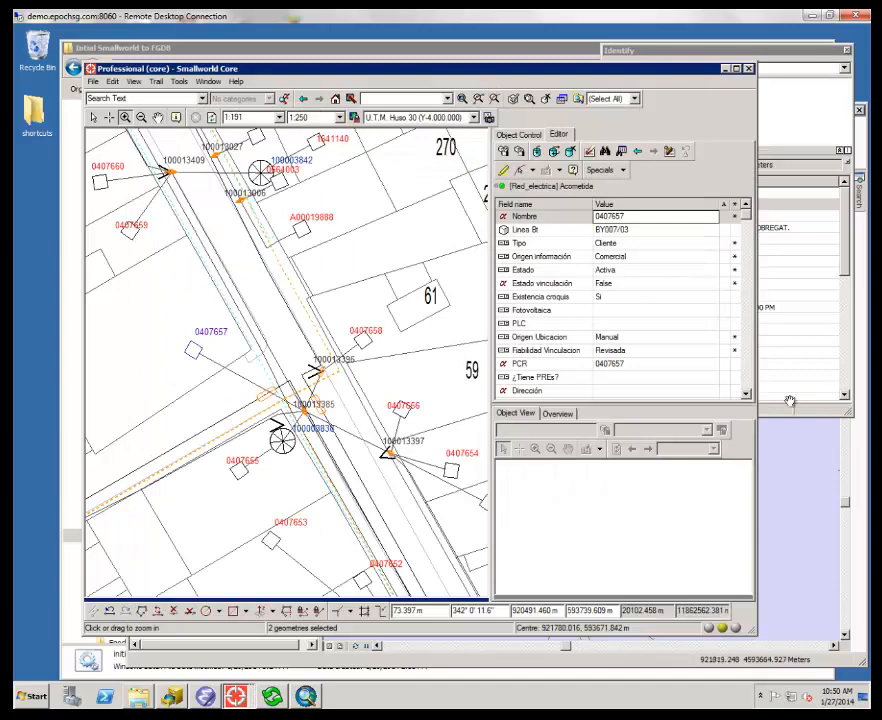
click(470, 666)
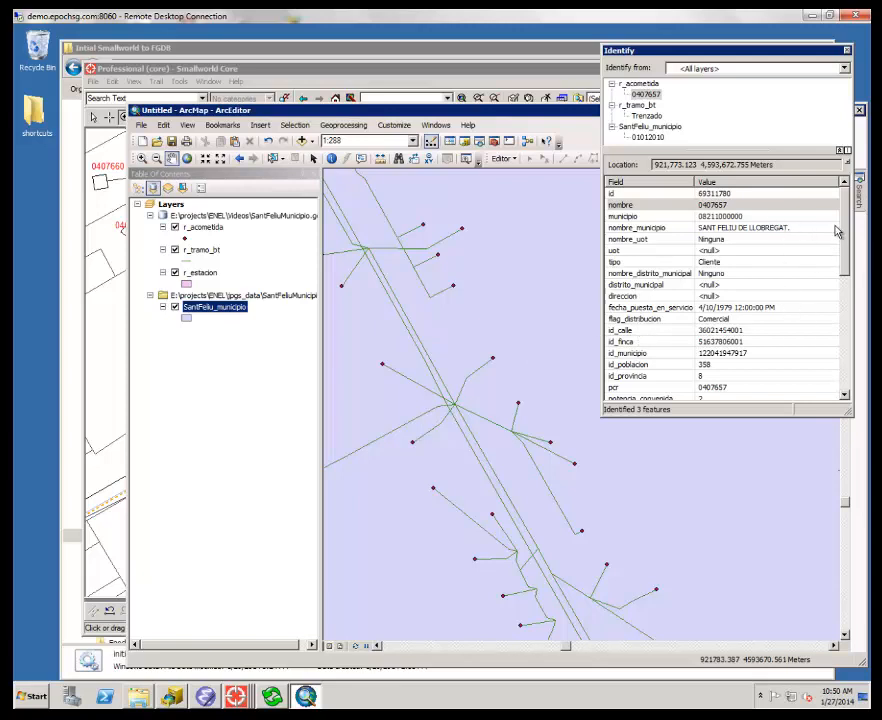
drag(845, 221, 844, 226)
scroll(772, 279, down, 3)
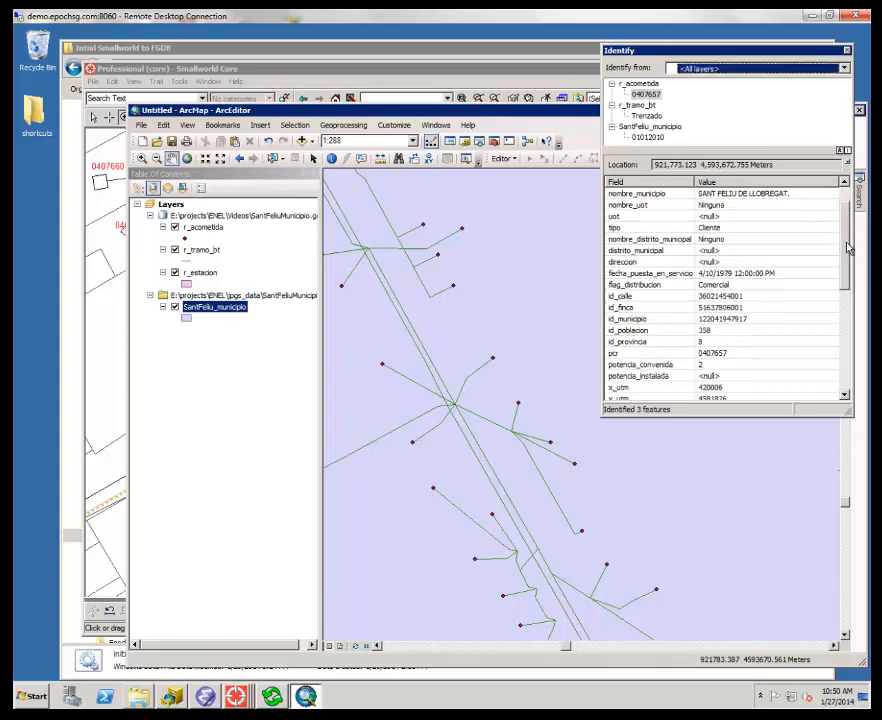
click(772, 277)
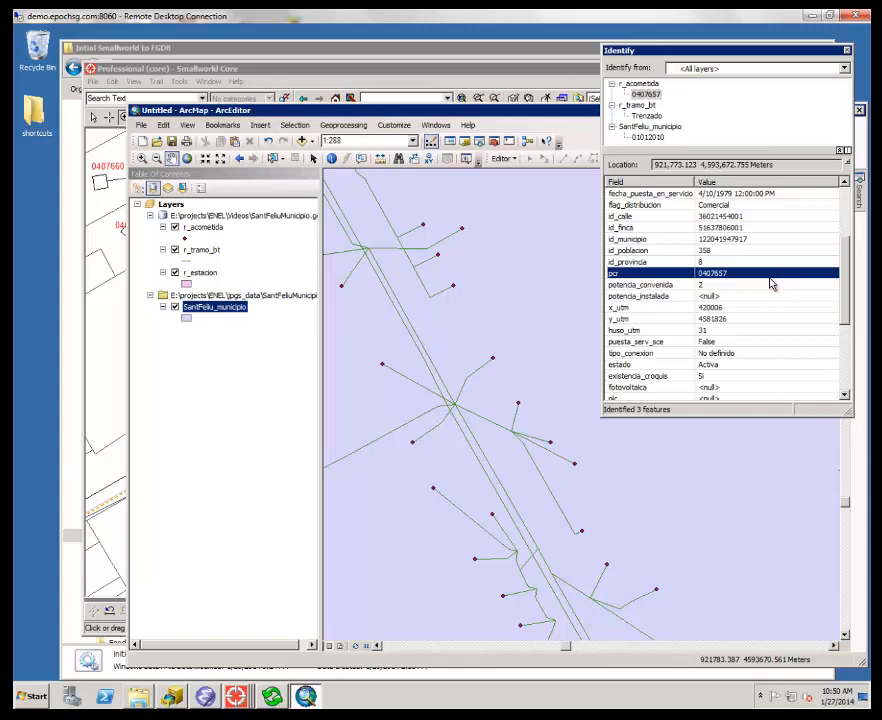
- Switch to Smallworld Core and place its window beside the ArcMap Identify results to compare the Acometida's attributes
click(103, 628)
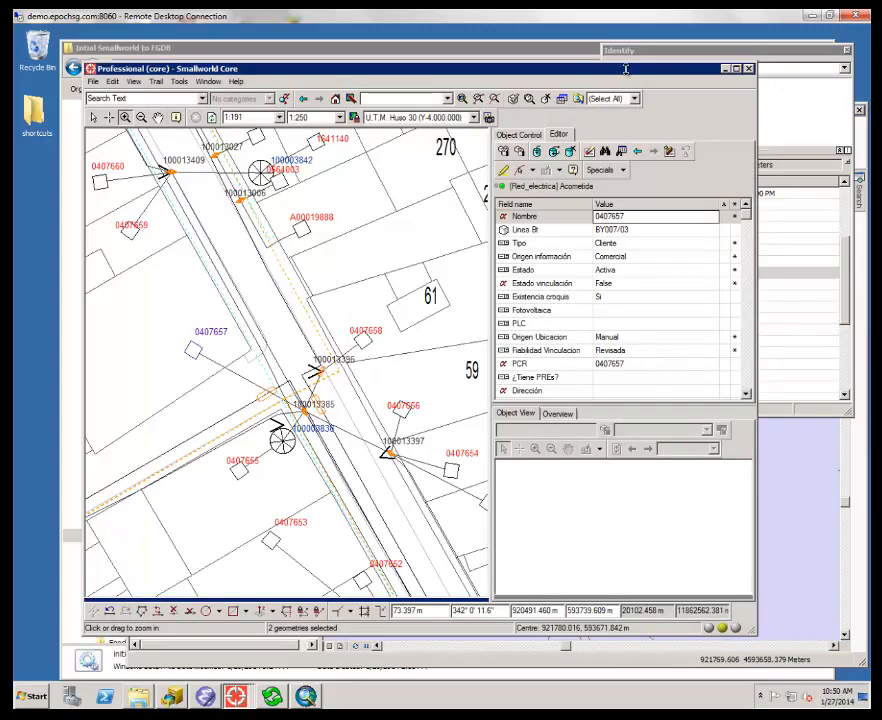
drag(626, 68, 466, 51)
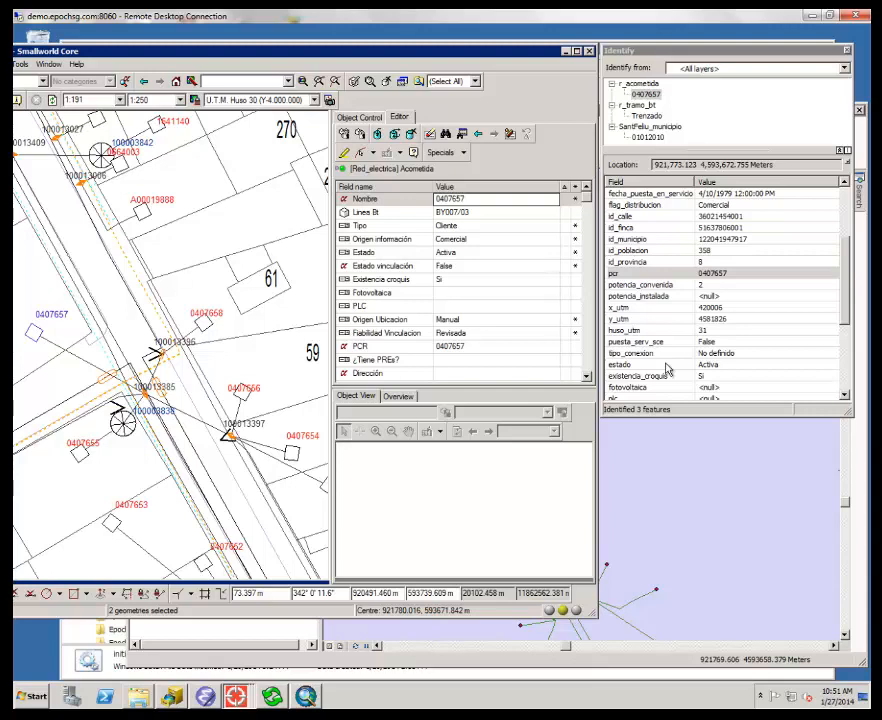
scroll(170, 345, down, 2)
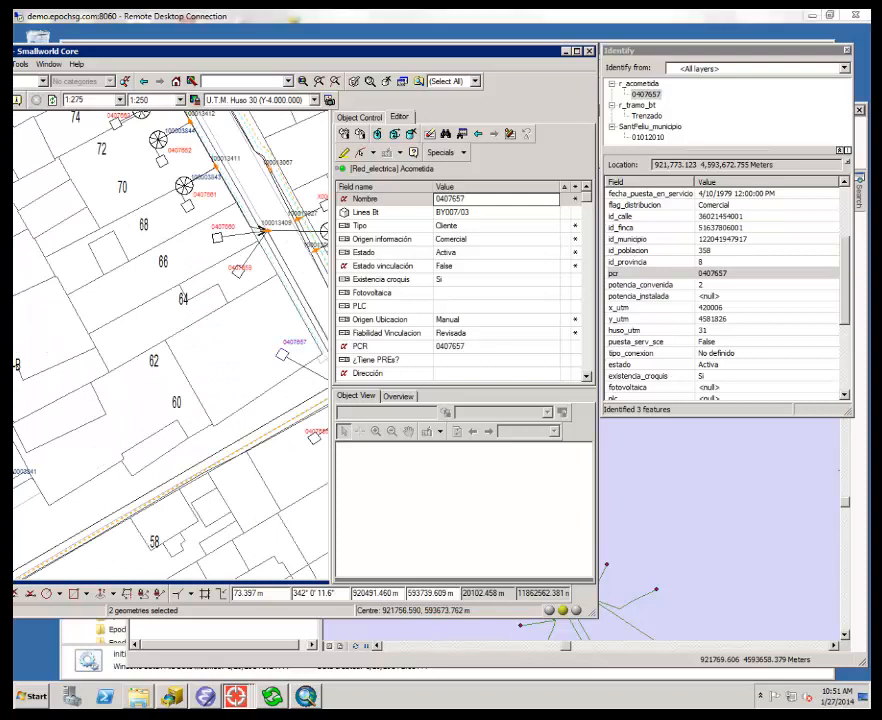